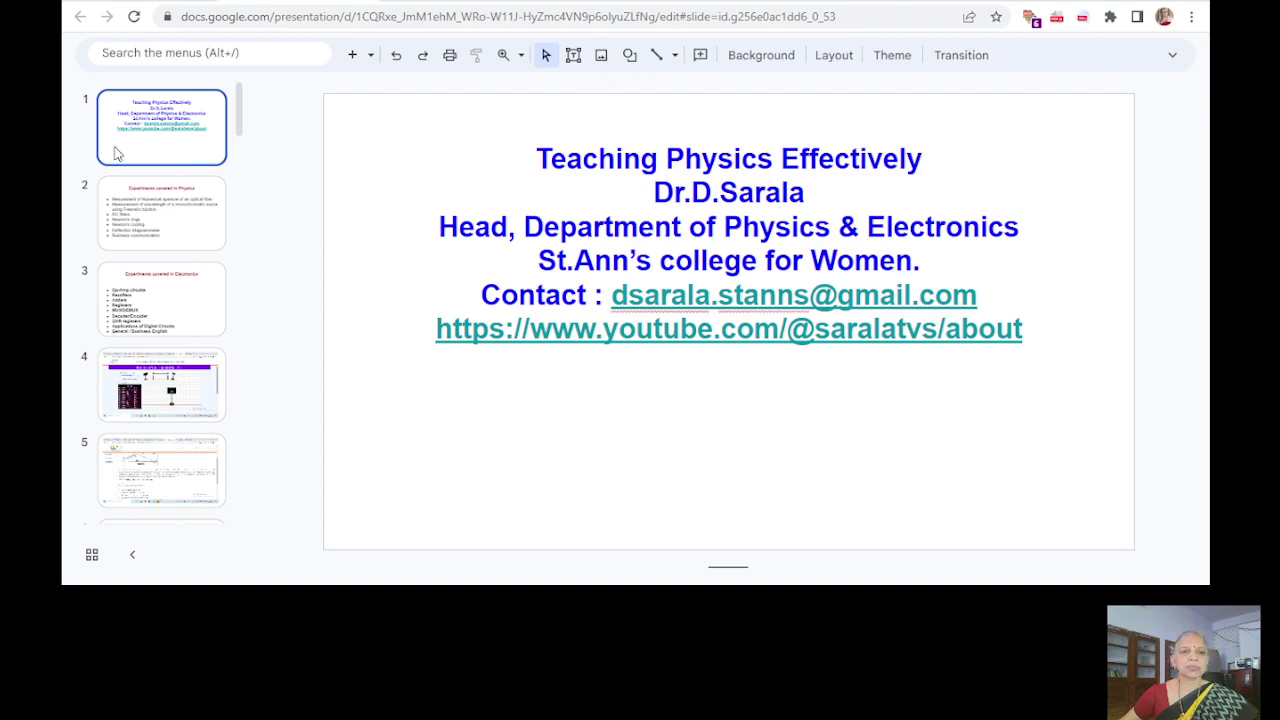
Step: Bring up the 'Teaching Physics Effectively' presentation on its title slide
left_click(1174, 55)
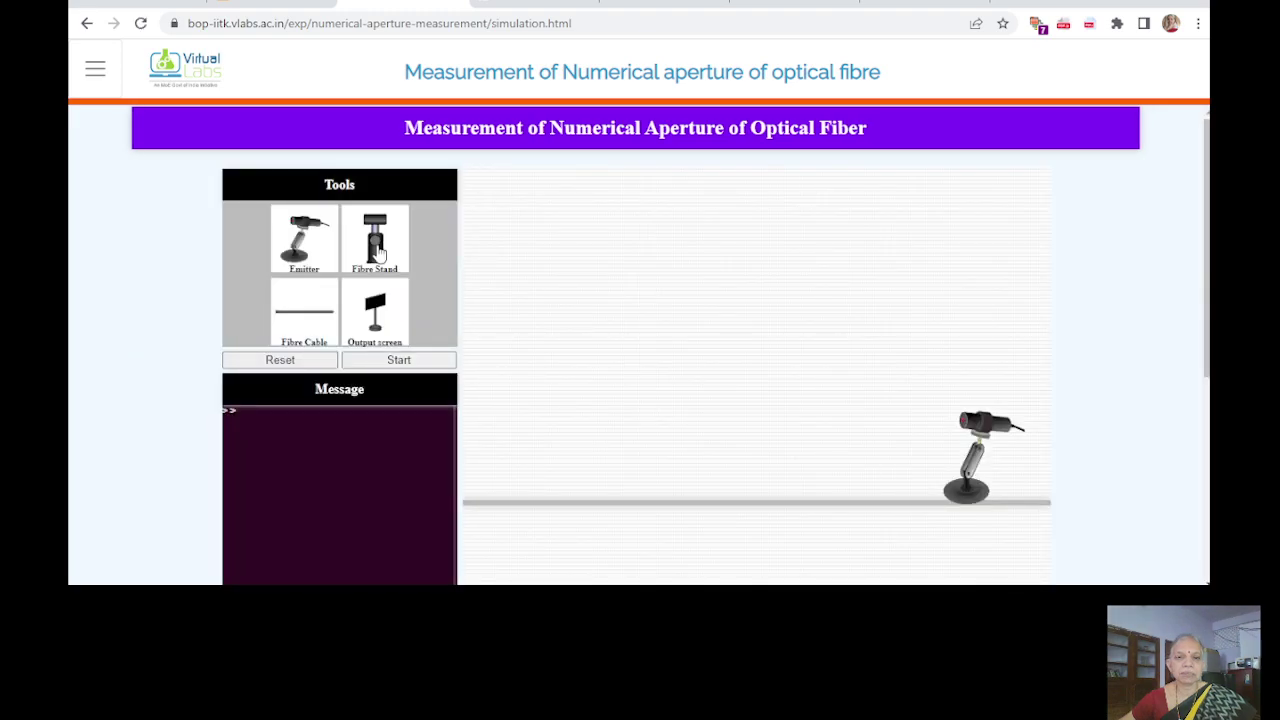
Step: Add fibre stands, fibre cable and output screen, then start the simulation to get the green spot
left_click(378, 255)
left_click(400, 362)
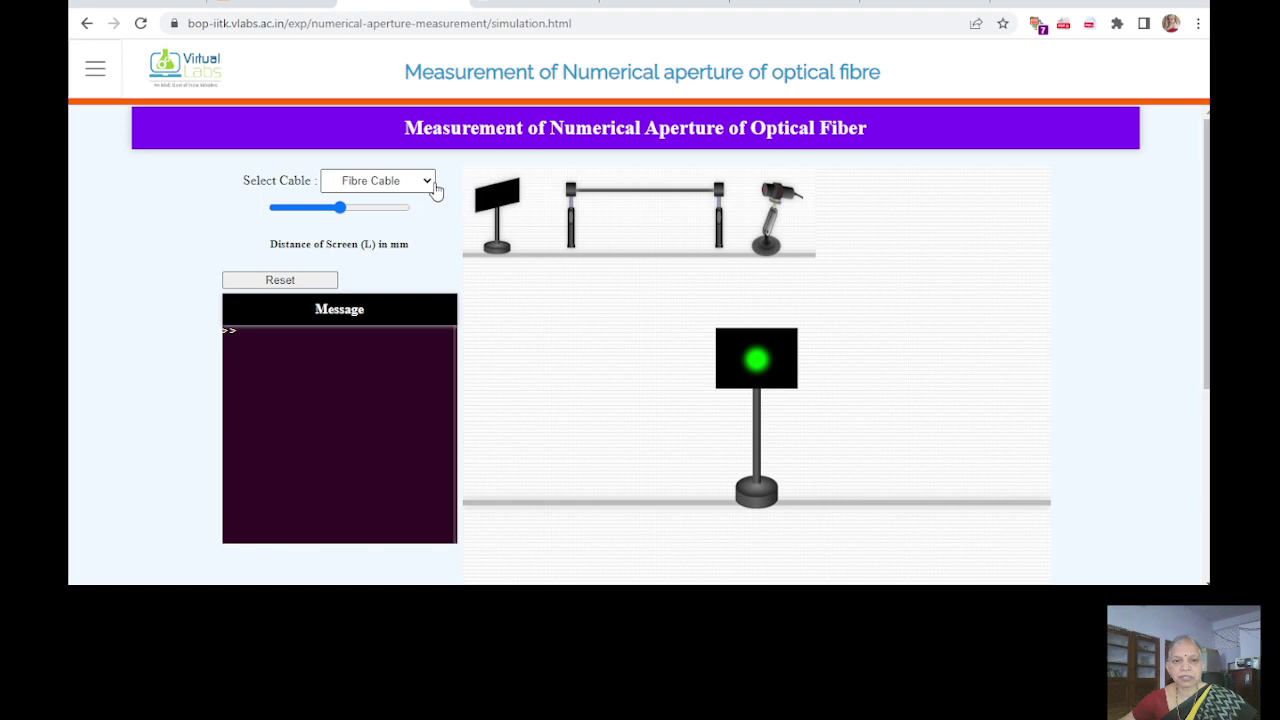
Step: Vary the screen distance to 20 mm and back to 15 mm, logging diameters 9.998–22.22 mm
left_click_drag(340, 207, 388, 216)
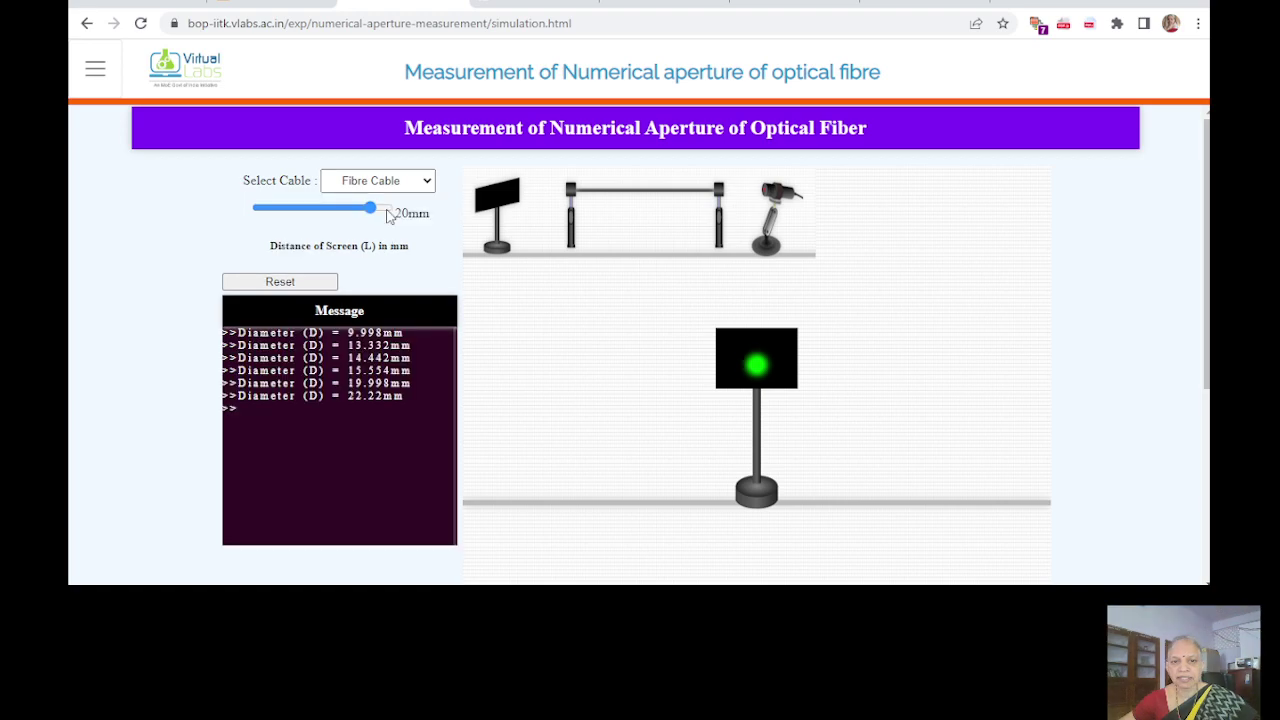
scroll(918, 381, "down", 3)
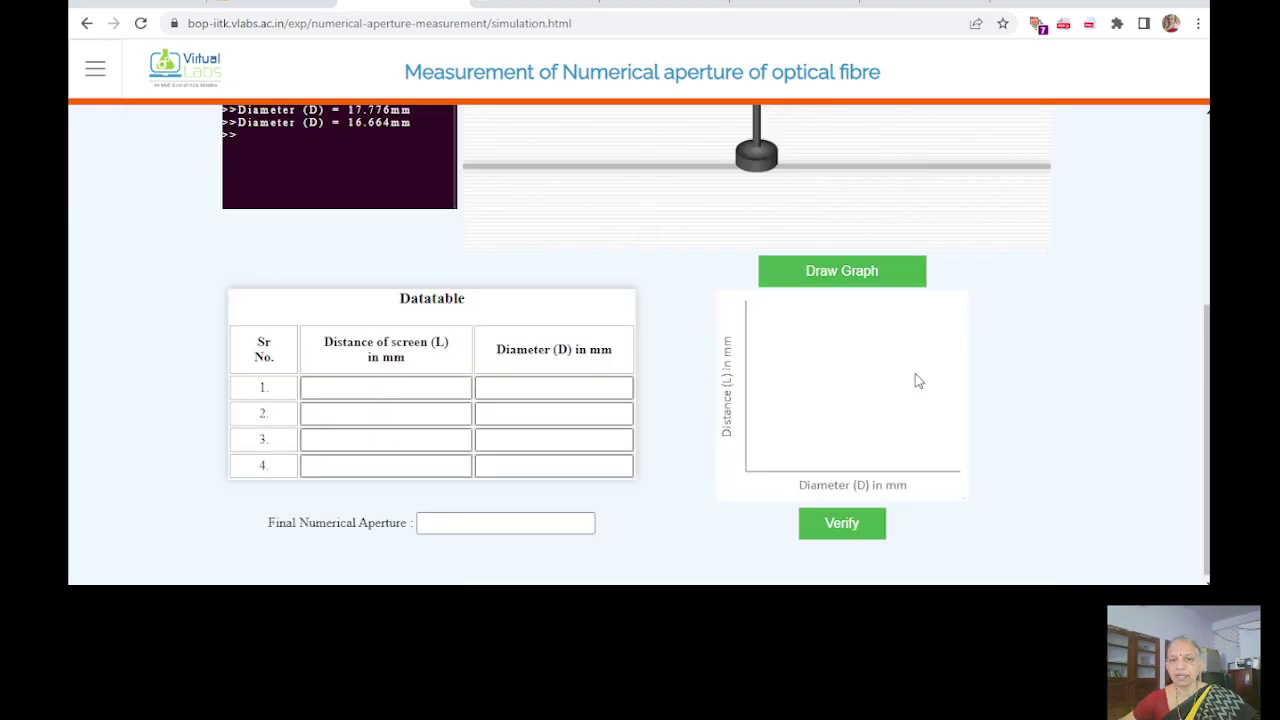
scroll(143, 324, "up", 3)
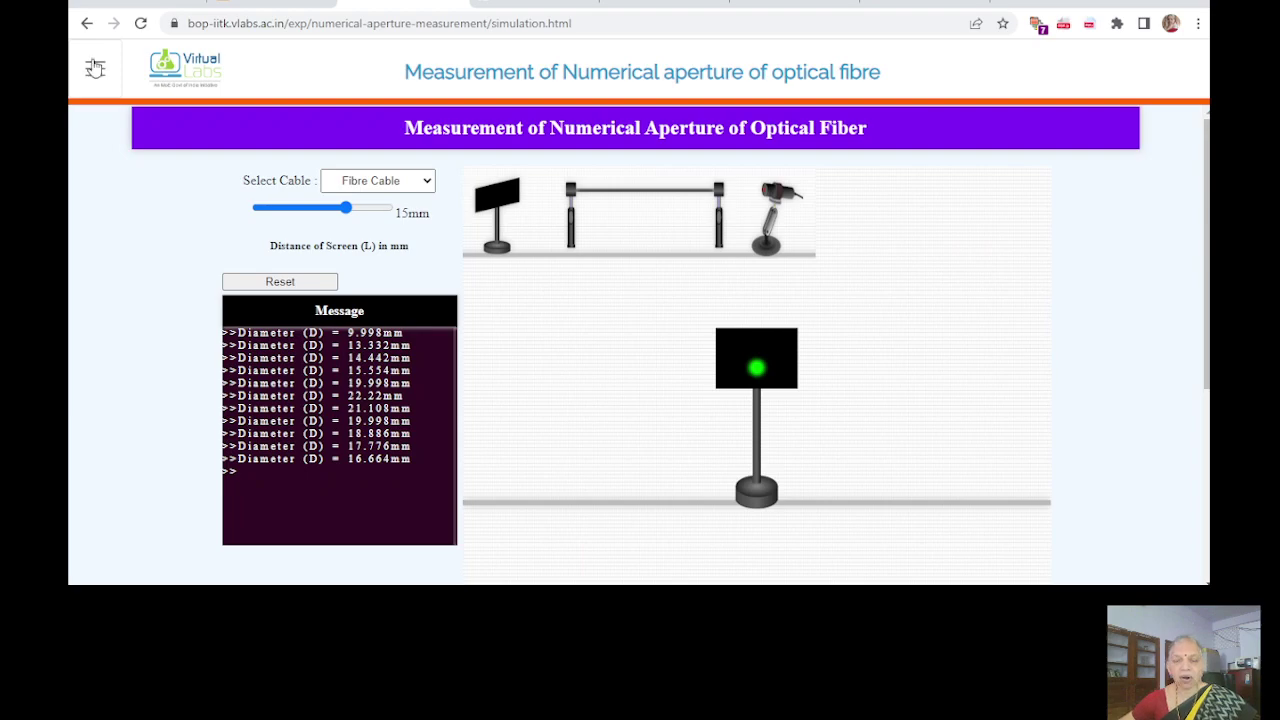
Step: Open the numerical aperture Theory page explaining core, cladding and total internal reflection
left_click(97, 76)
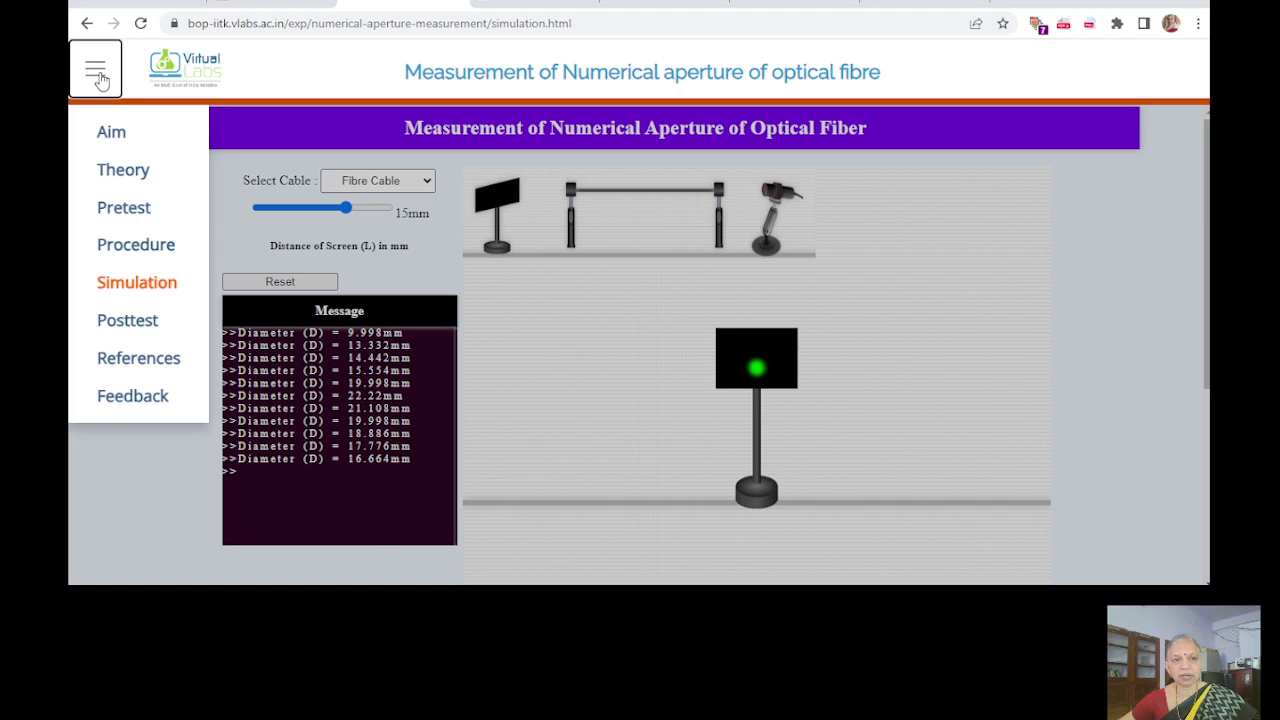
left_click(123, 169)
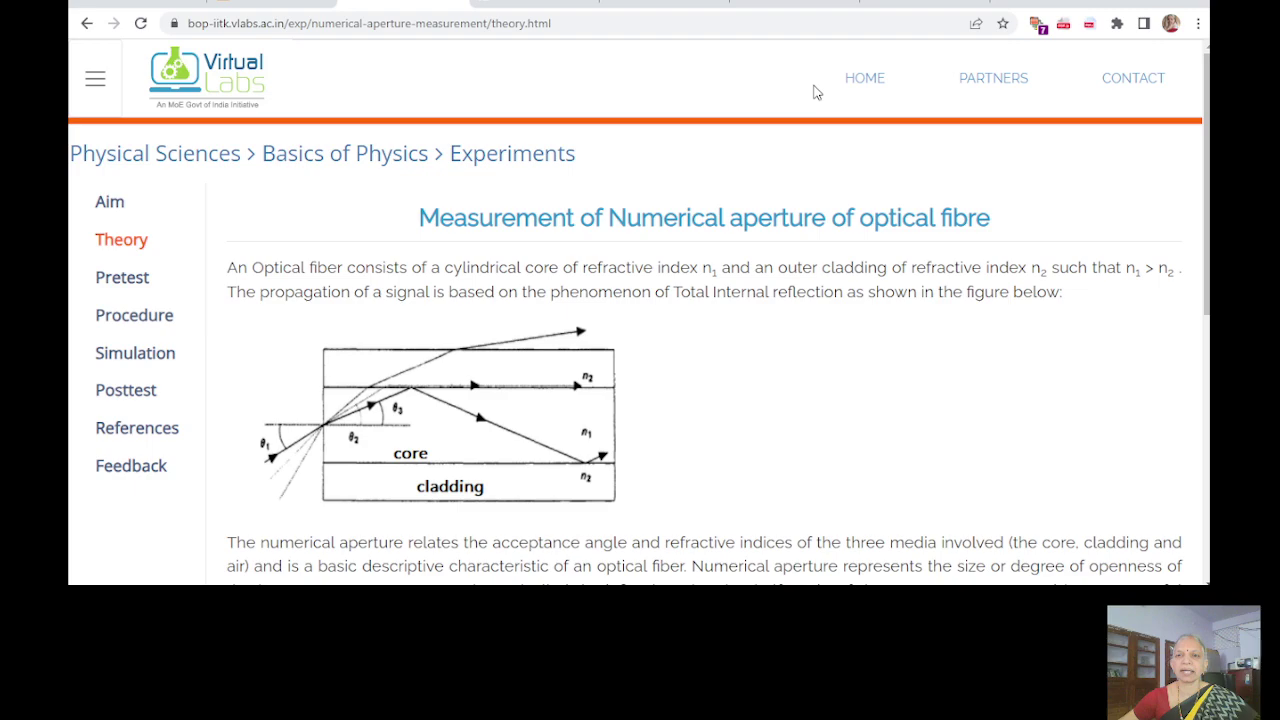
Step: Glance at the Fresnel biprism screenshot in Slides, then return to the simulator tab
key("ctrl+Tab")
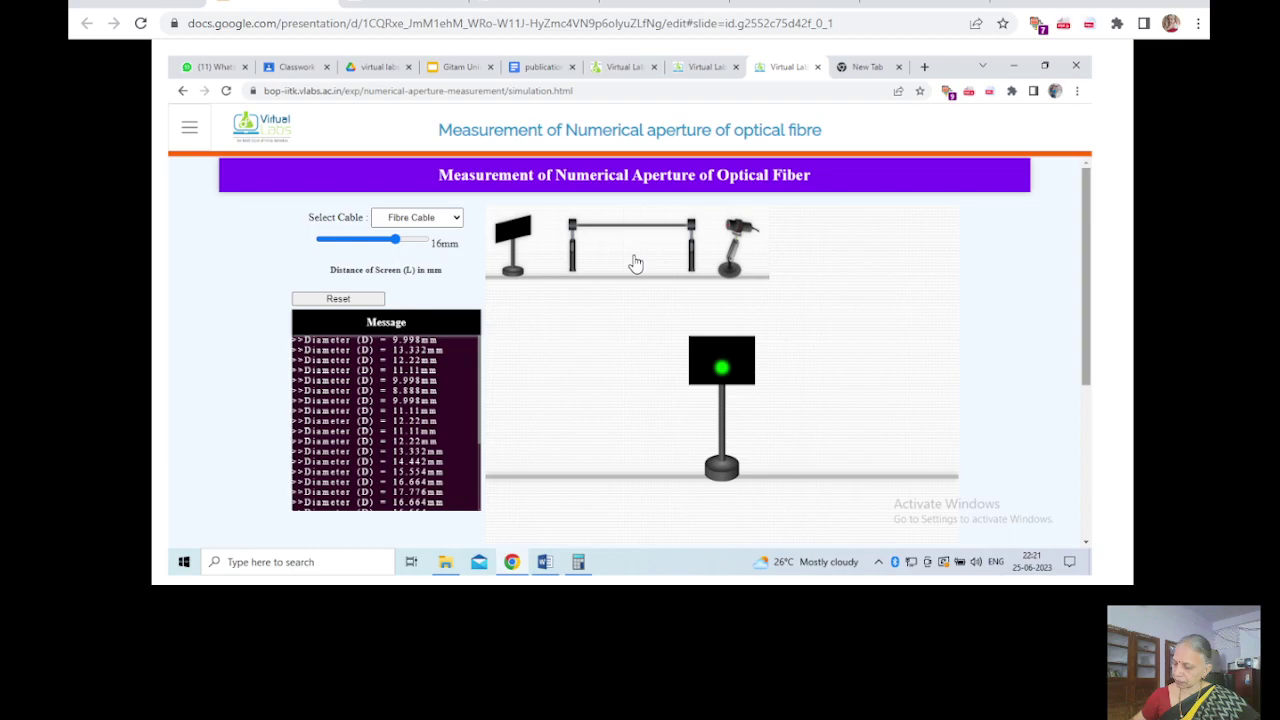
key("ctrl+shift+Tab")
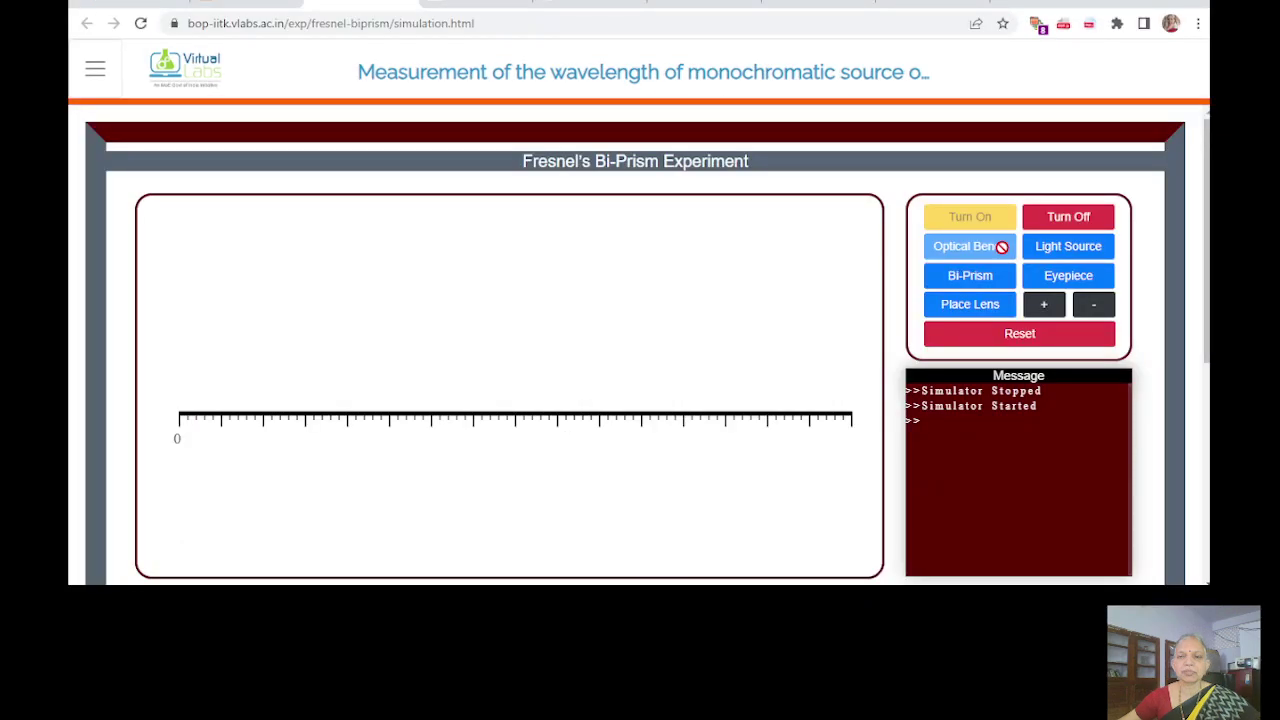
Step: Place the light source and bi-prism on the bench, then present the Newton's Rings screenshot slides
left_click(1058, 246)
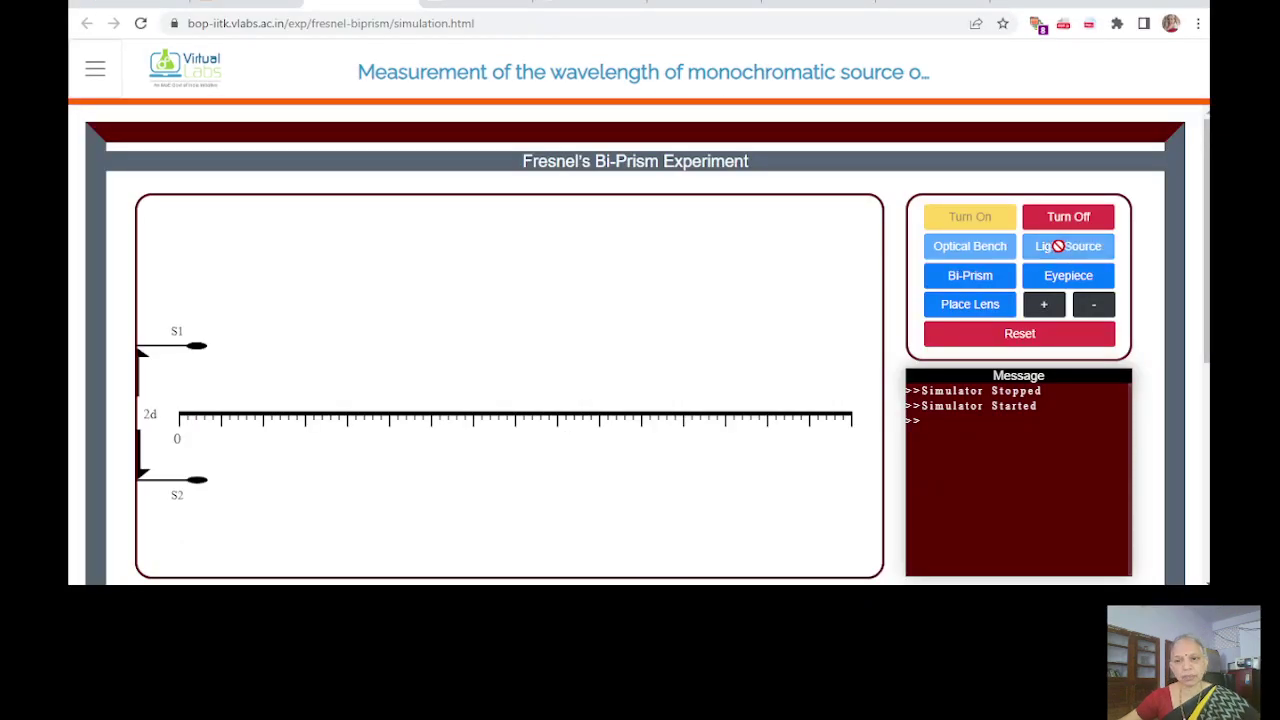
left_click(1001, 277)
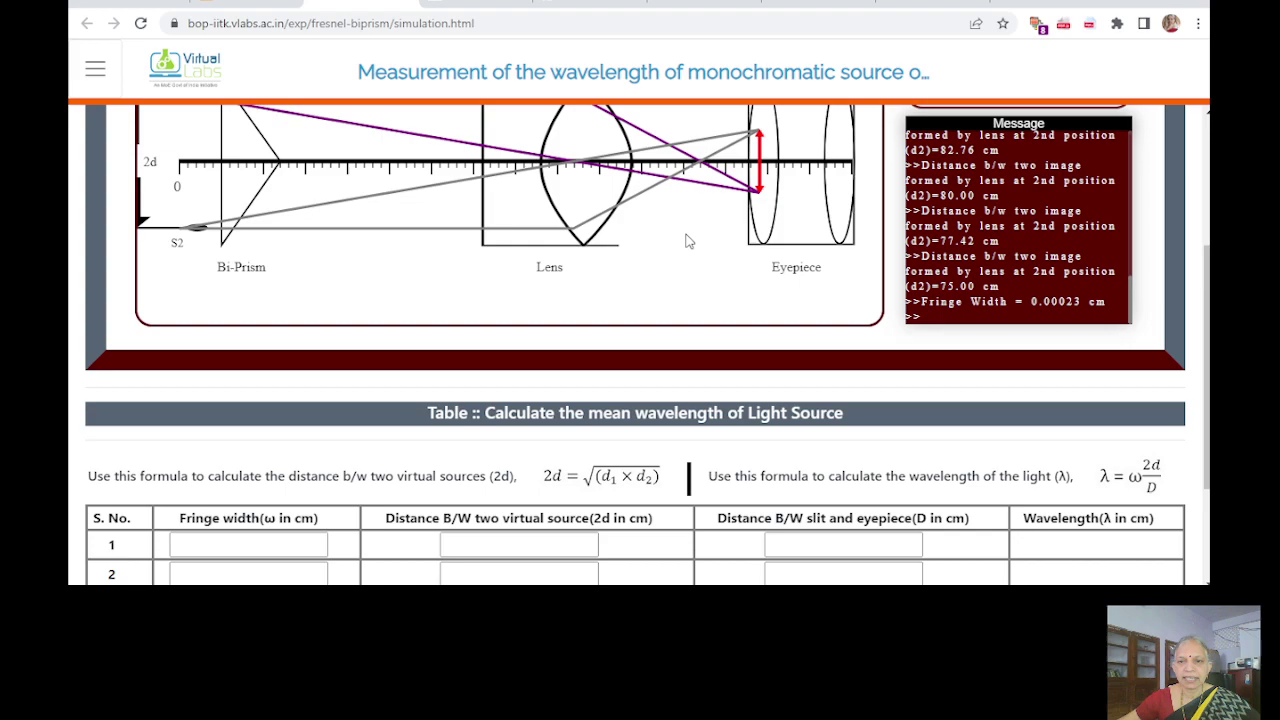
scroll(1107, 370, "down", 2)
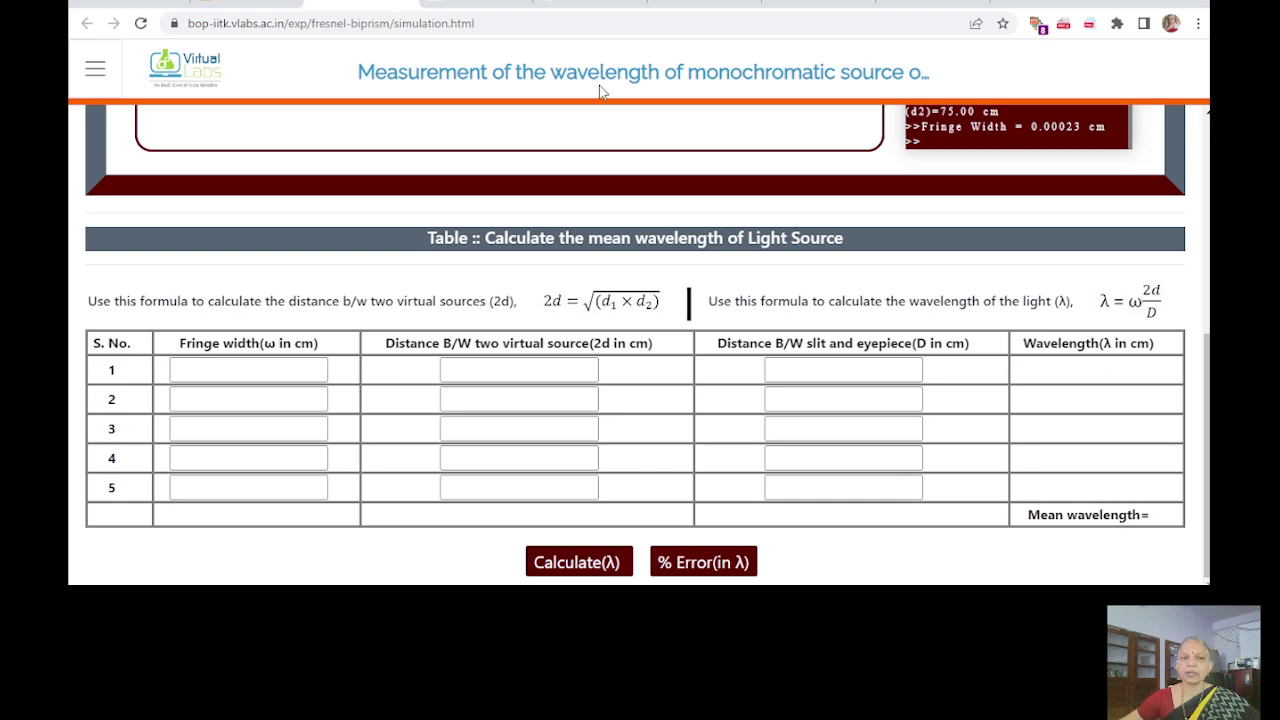
left_click(218, 14)
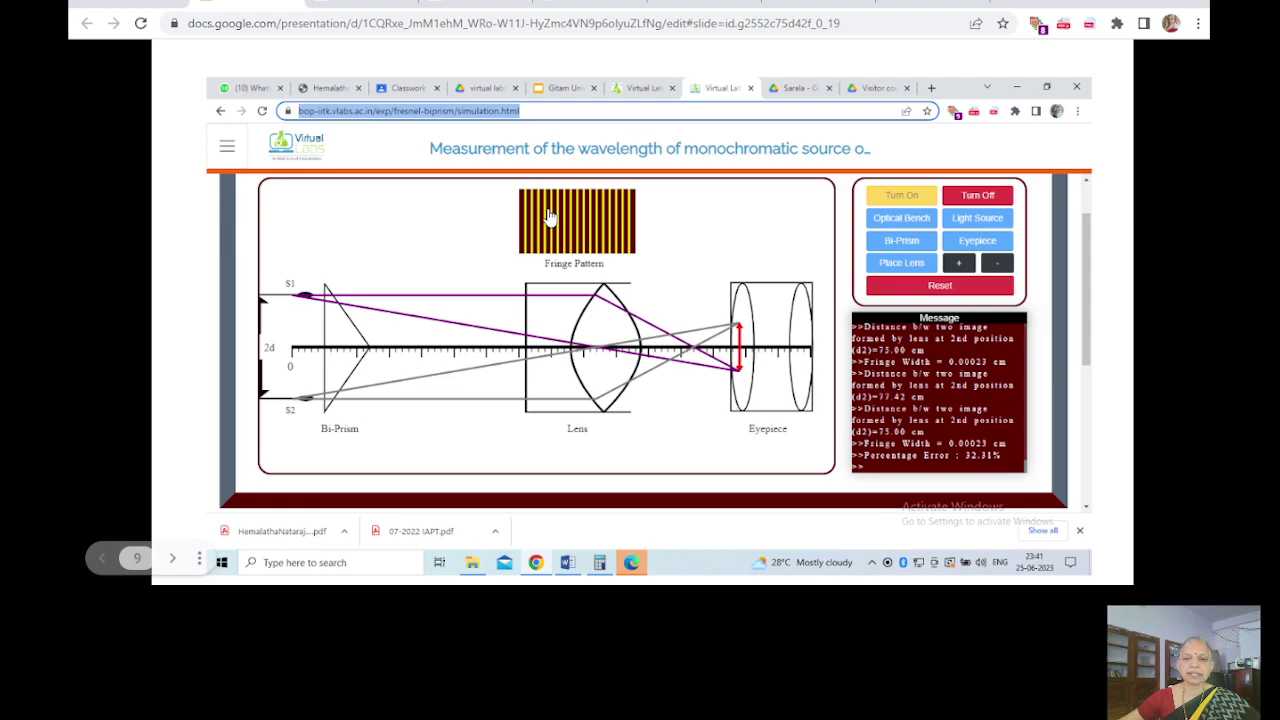
key("ctrl+Return")
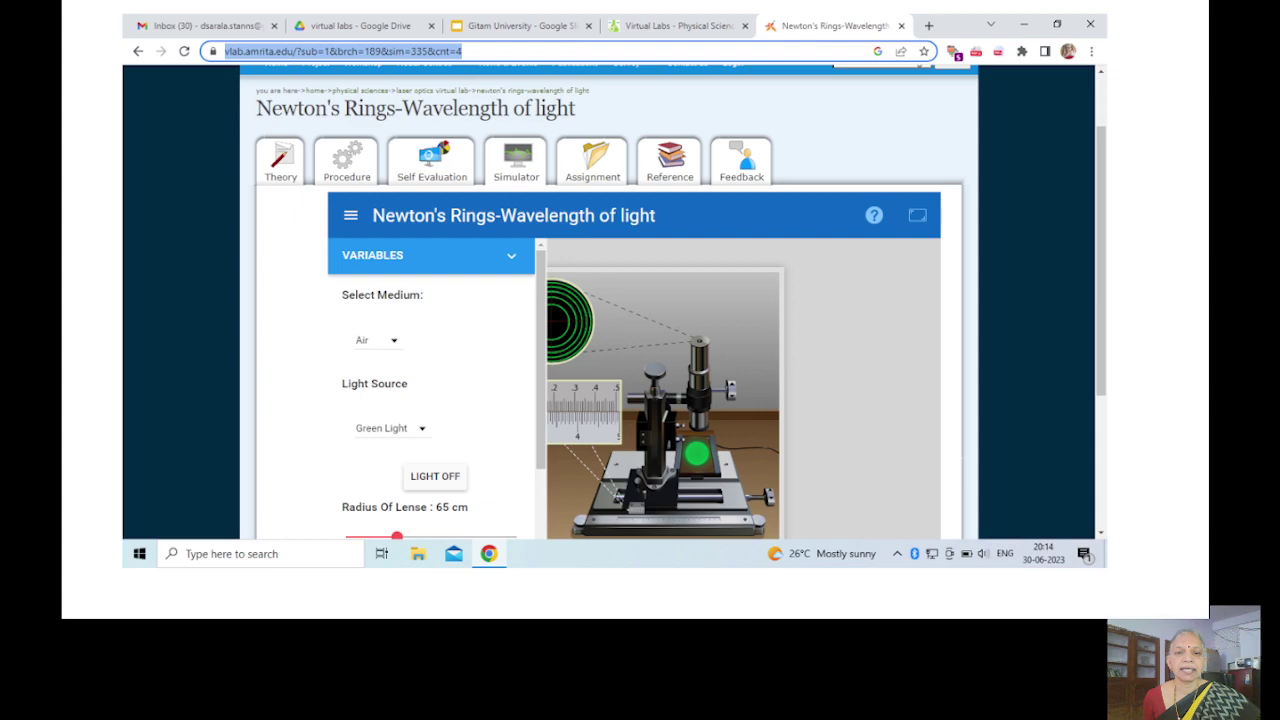
Step: Exit the slideshow and reload the Newton's Rings simulator page to restart it
key("Return")
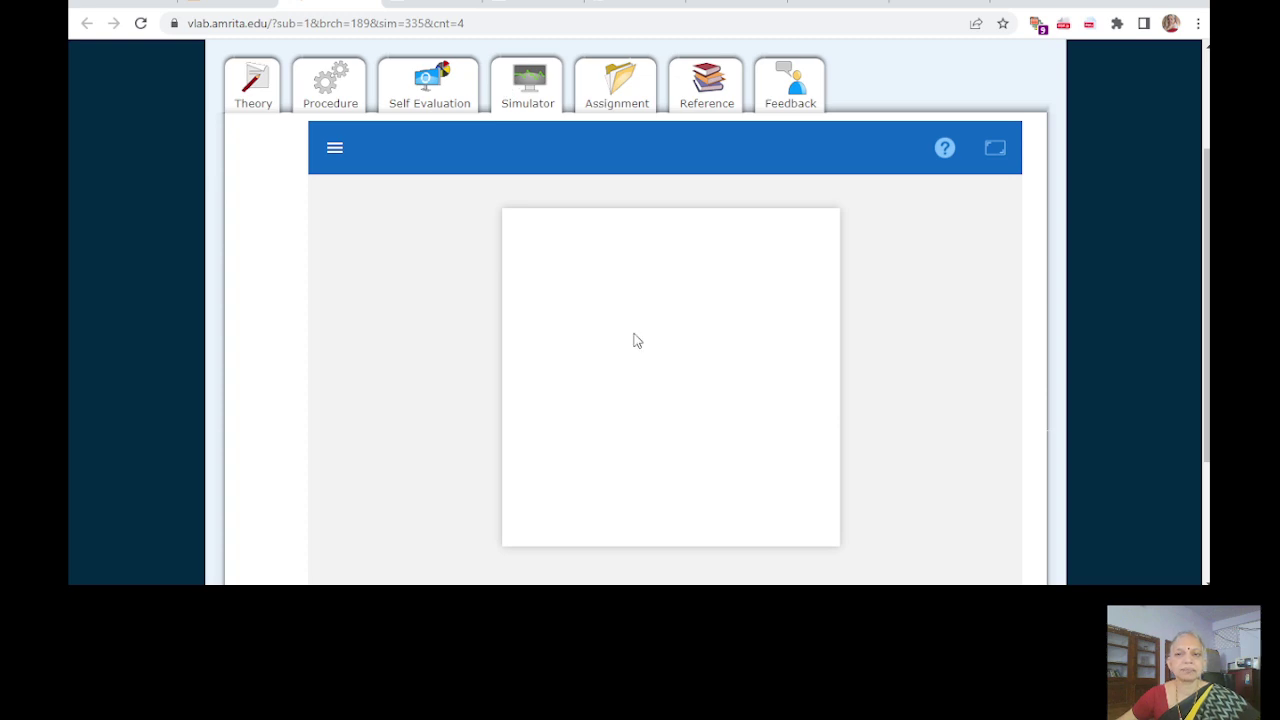
key("F5")
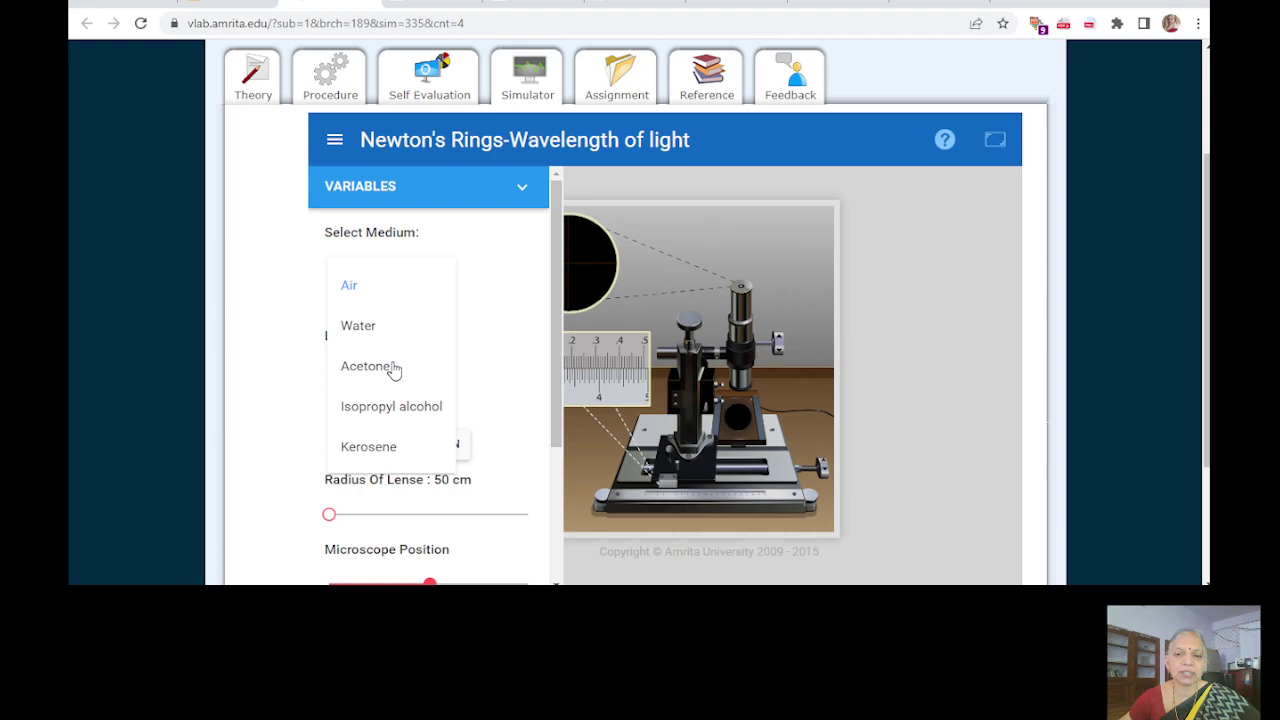
Step: Keep Air as the Newton's Rings medium and scroll down to the remaining settings
left_click(368, 366)
scroll(428, 400, "down", 2)
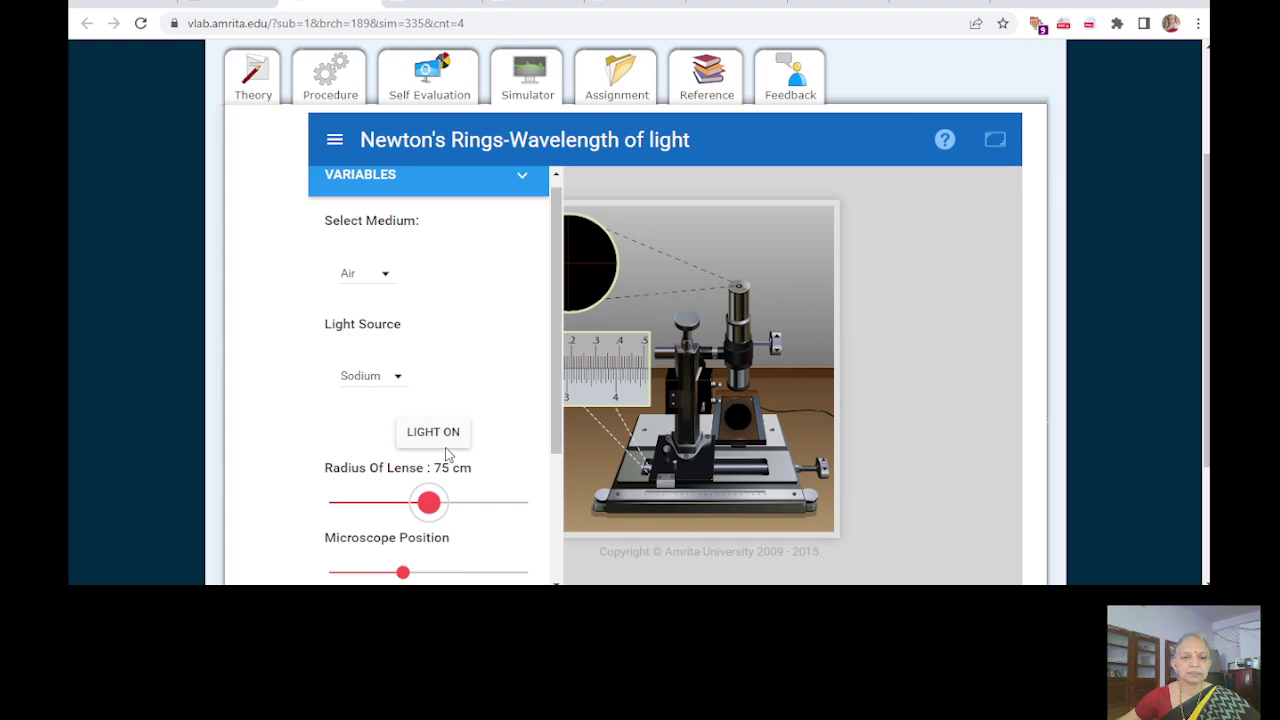
Step: Turn on the sodium light and raise the lens radius to its 100 cm maximum
left_click(445, 438)
left_click_drag(428, 502, 503, 503)
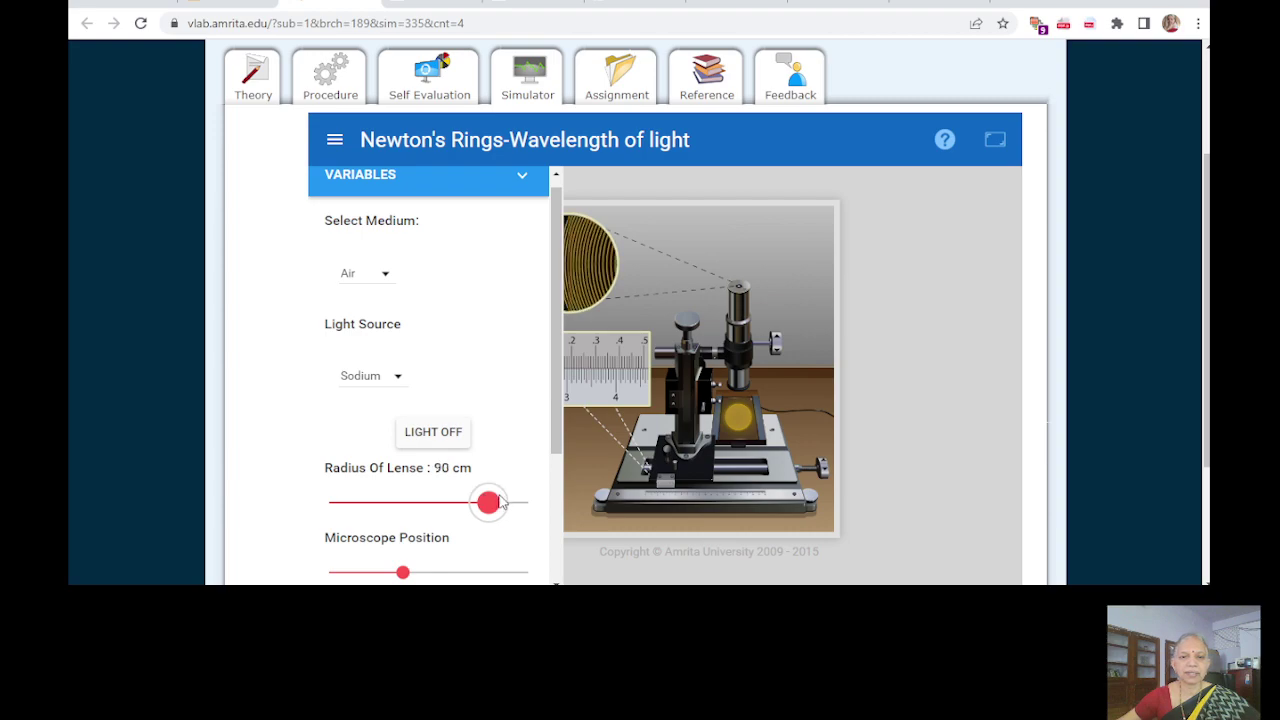
left_click_drag(503, 503, 528, 502)
Step: Shift the microscope position, set the lens radius to 65 cm, and hide the variables panel
left_click_drag(402, 572, 455, 572)
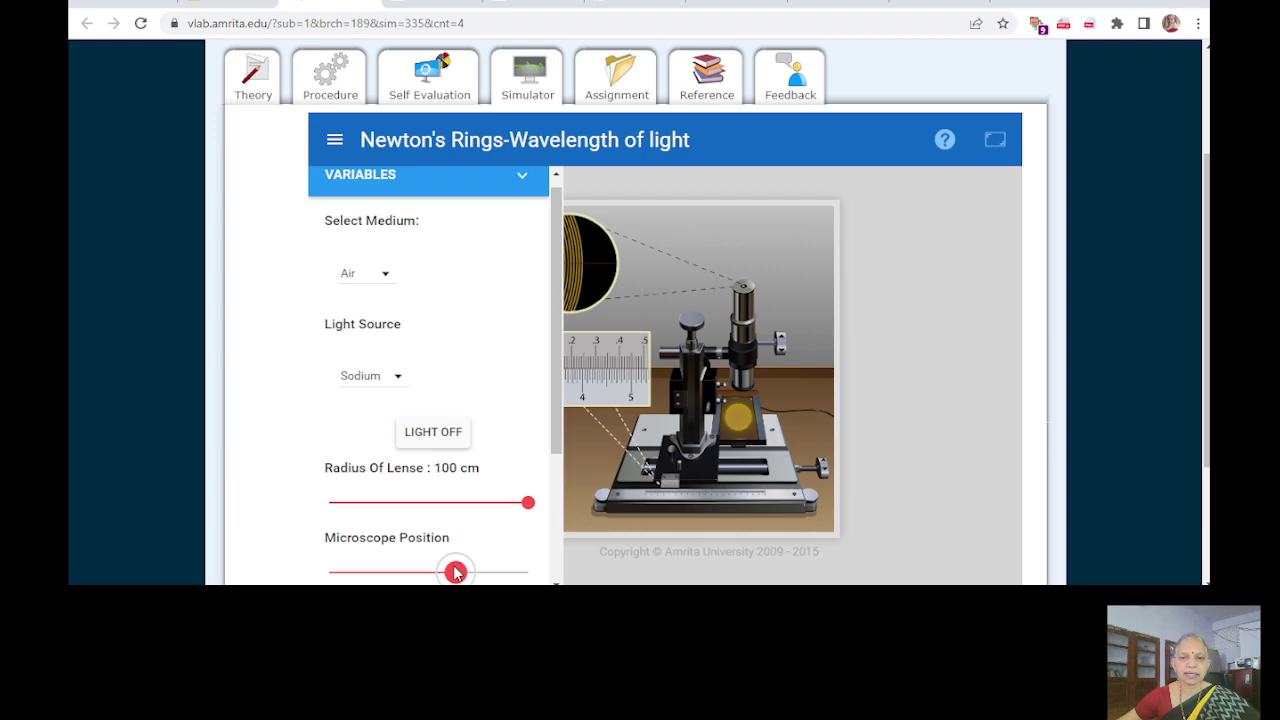
left_click_drag(455, 572, 426, 571)
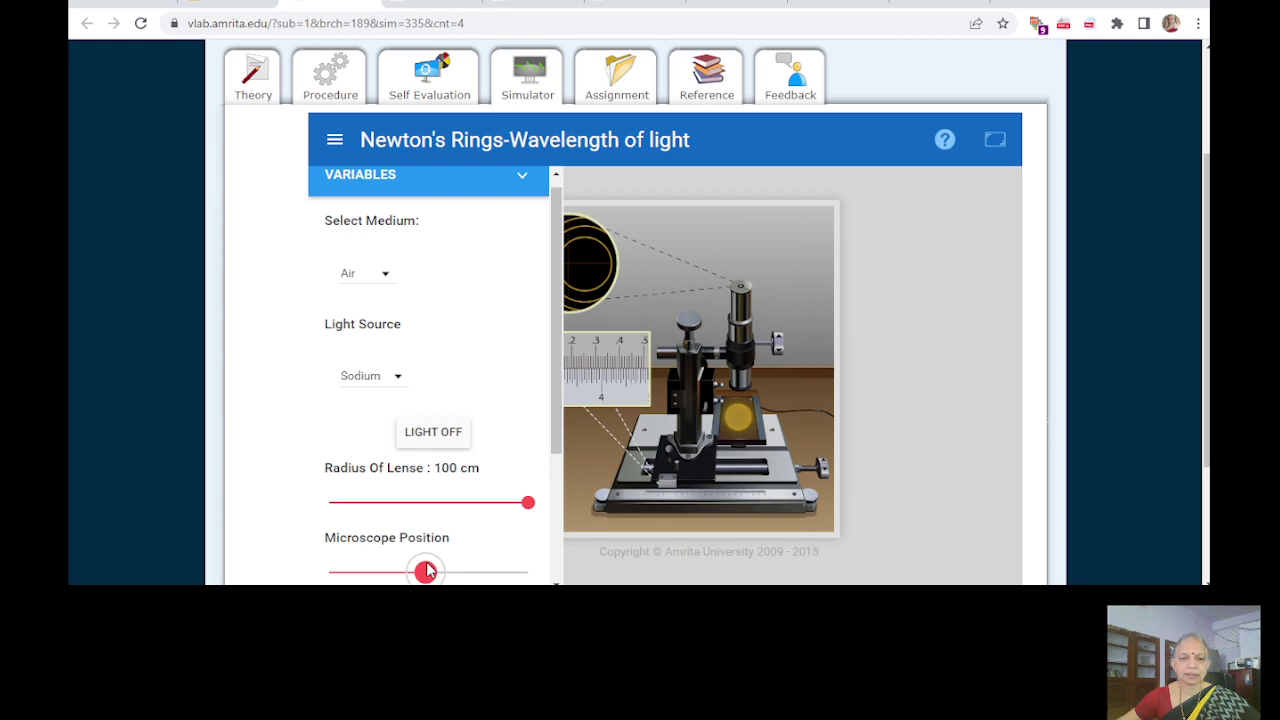
left_click(389, 502)
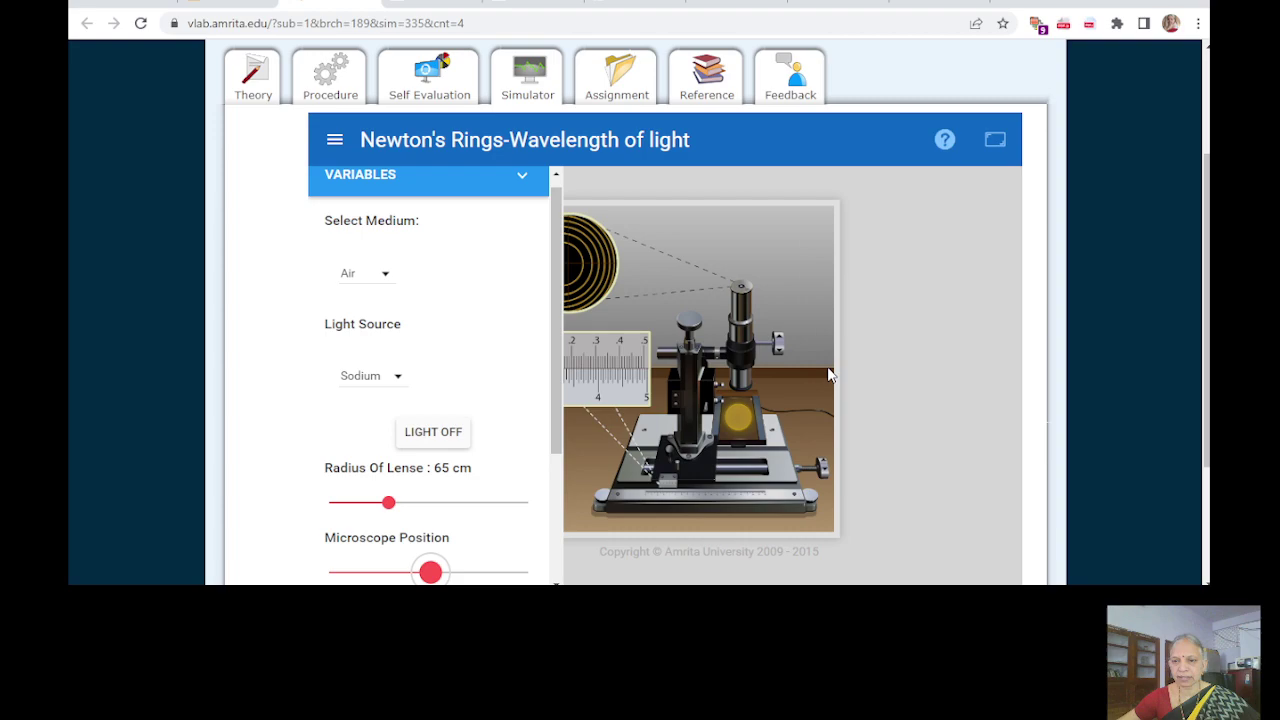
left_click(829, 375)
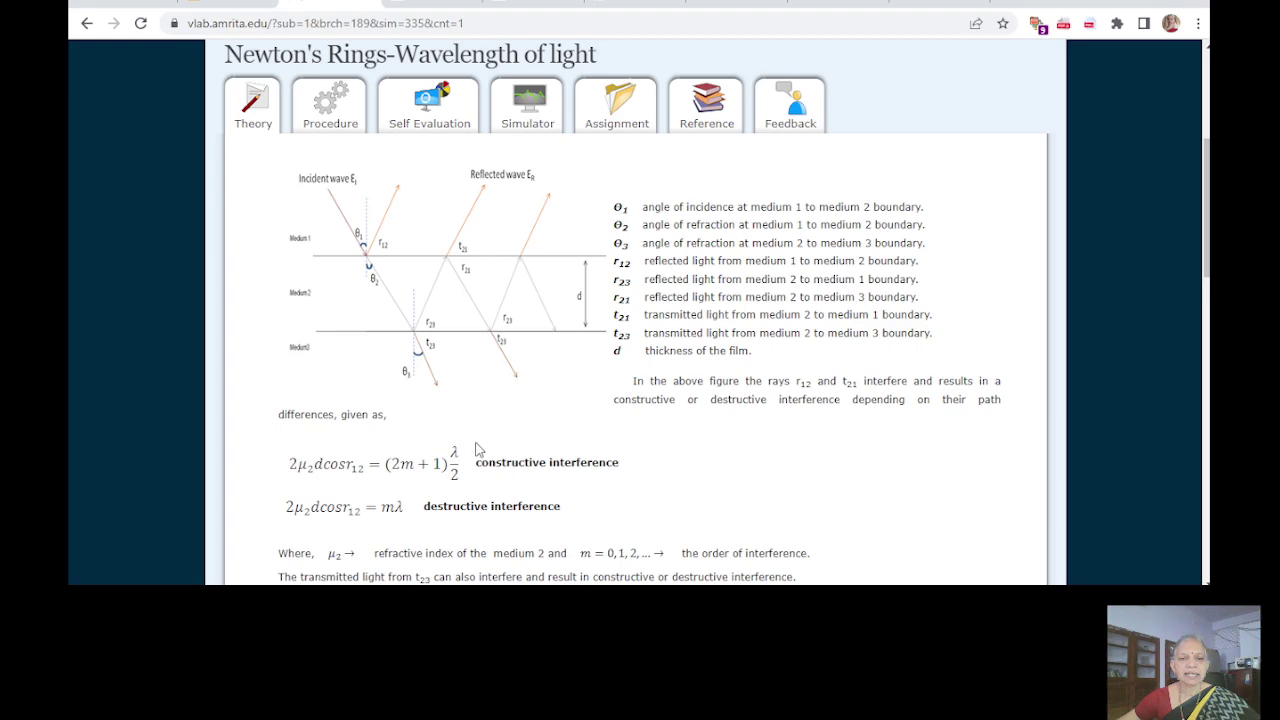
Step: Scroll through the Newton's Rings Theory page, then go to the Fresnel biprism mean-wavelength table
scroll(730, 370, "down", 15)
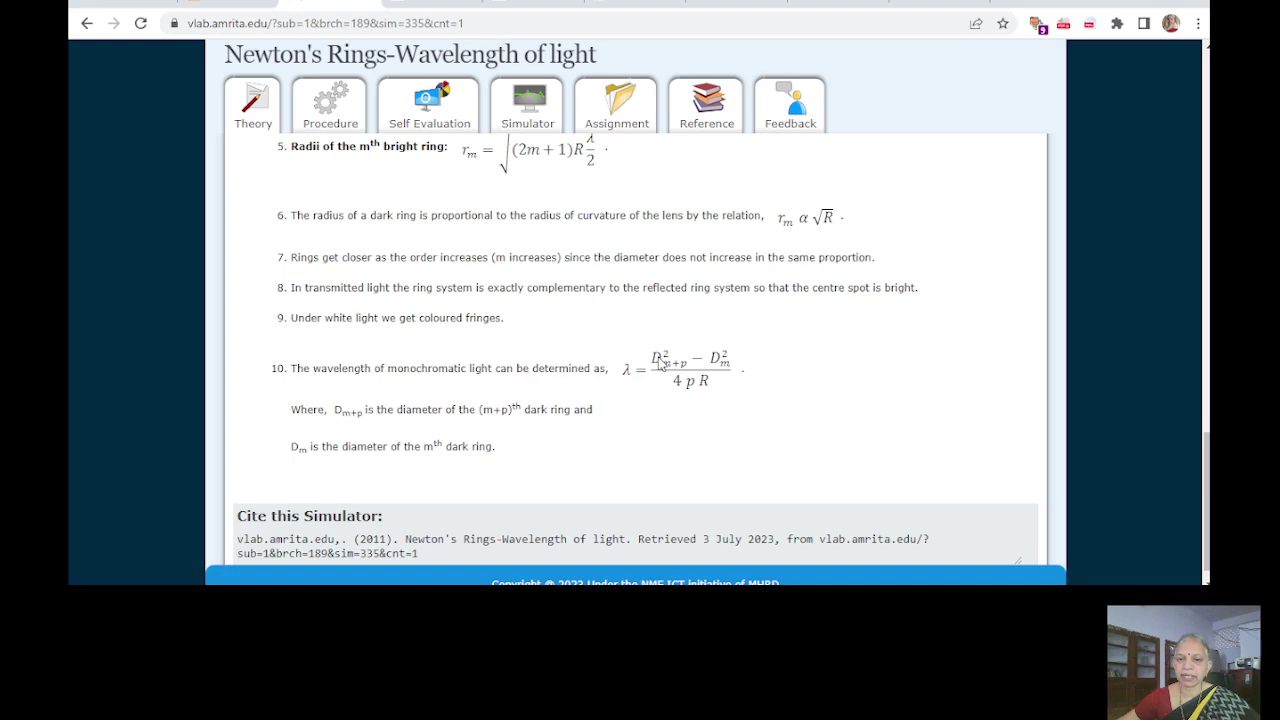
scroll(659, 363, "up", 15)
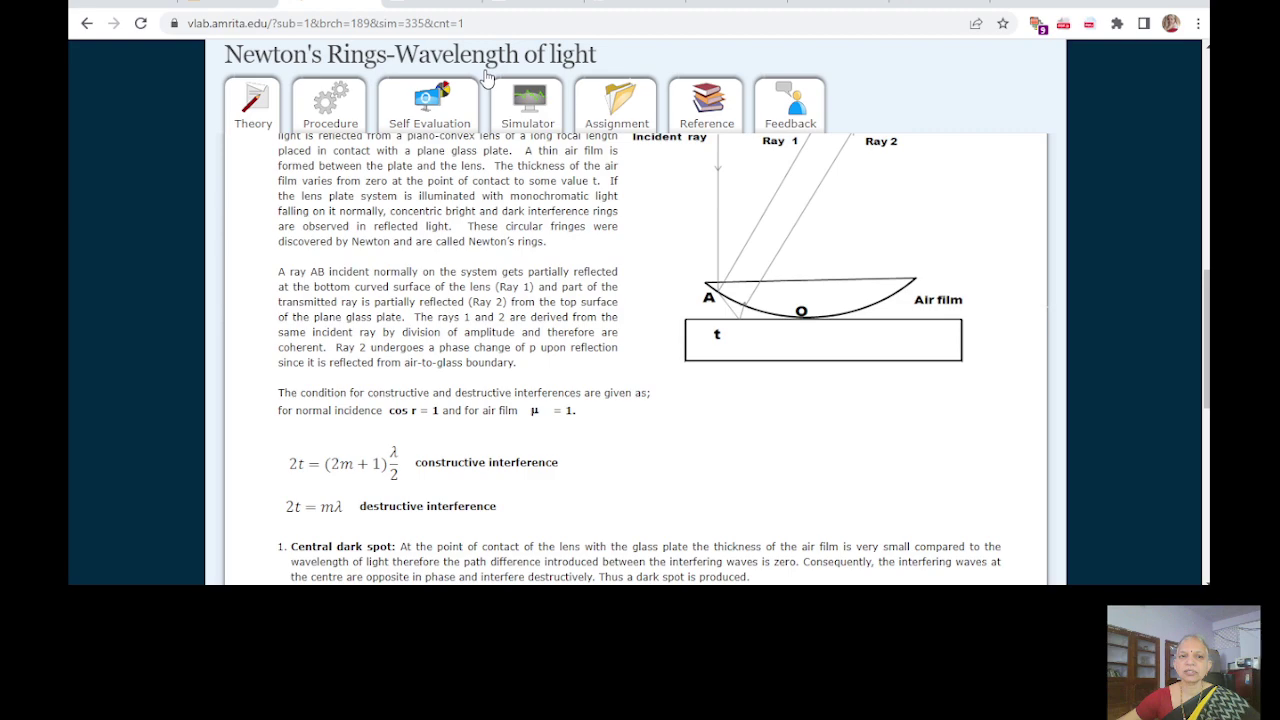
left_click(224, 2)
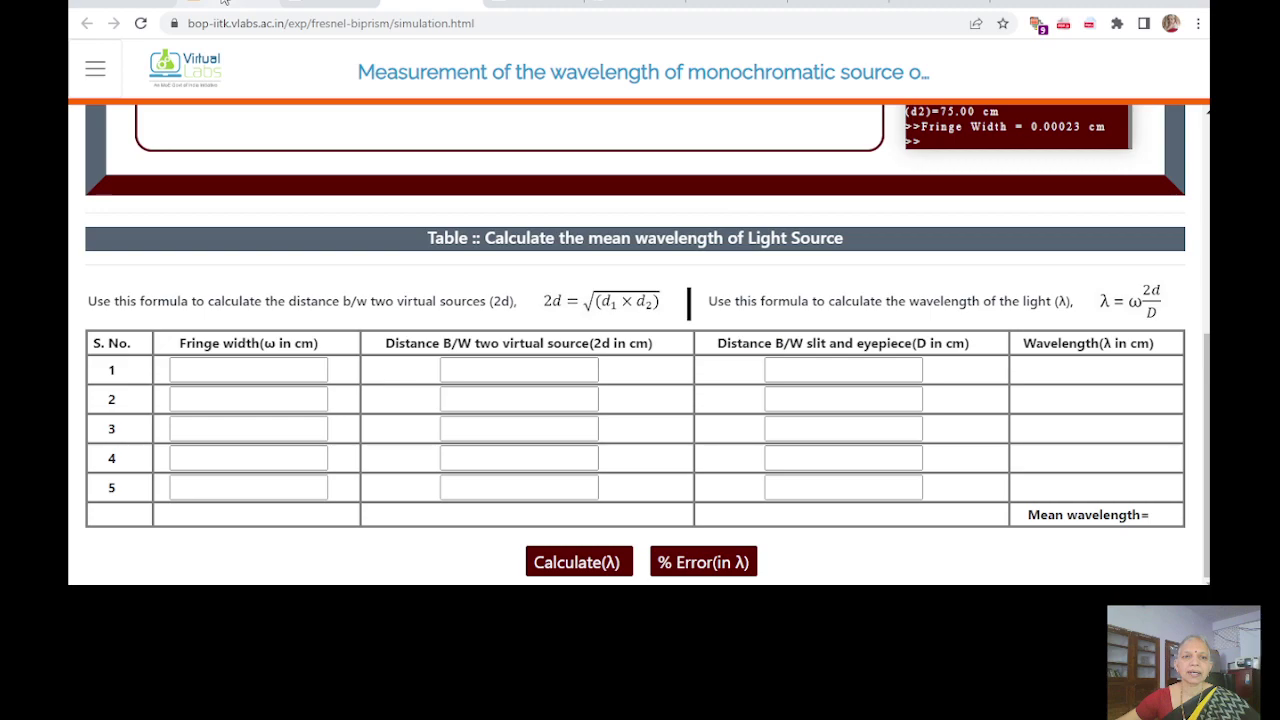
Step: Switch to the Amrita lab tab with the Newton's Law of Cooling simulator
left_click(224, 3)
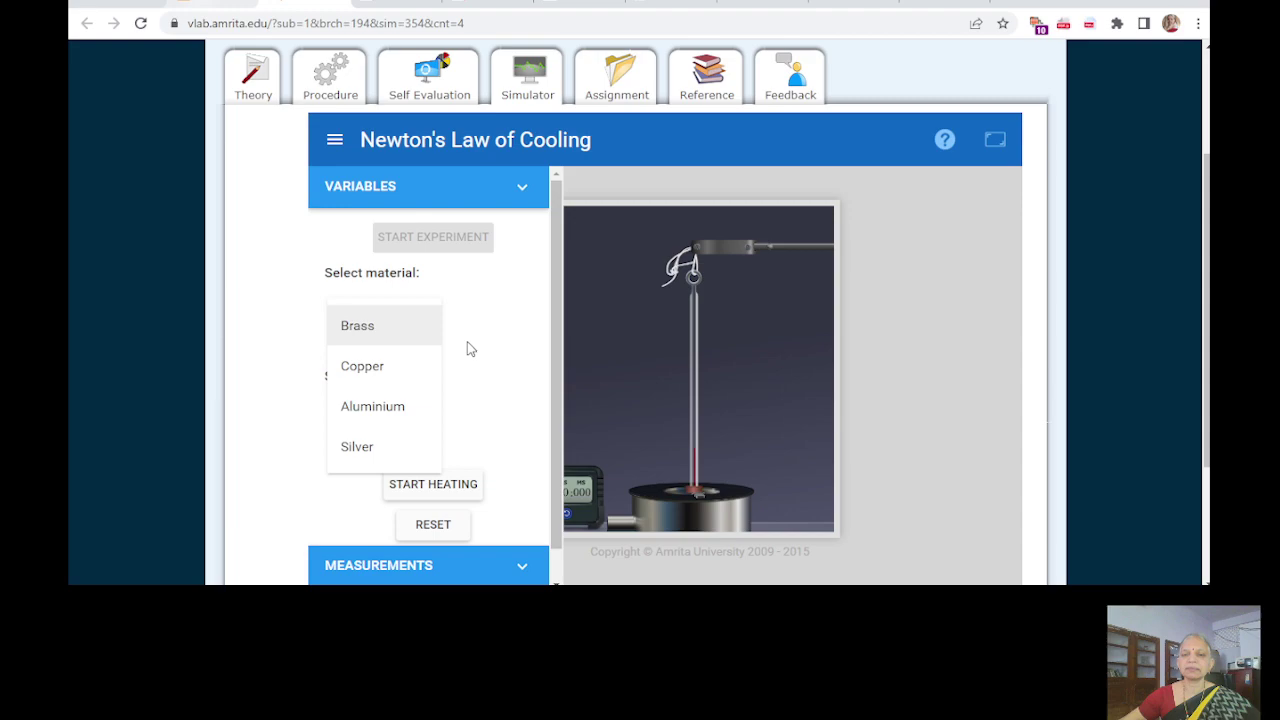
Step: Keep Brass as the material, then expand and collapse the Measurements section
left_click(470, 348)
scroll(440, 305, "down", 3)
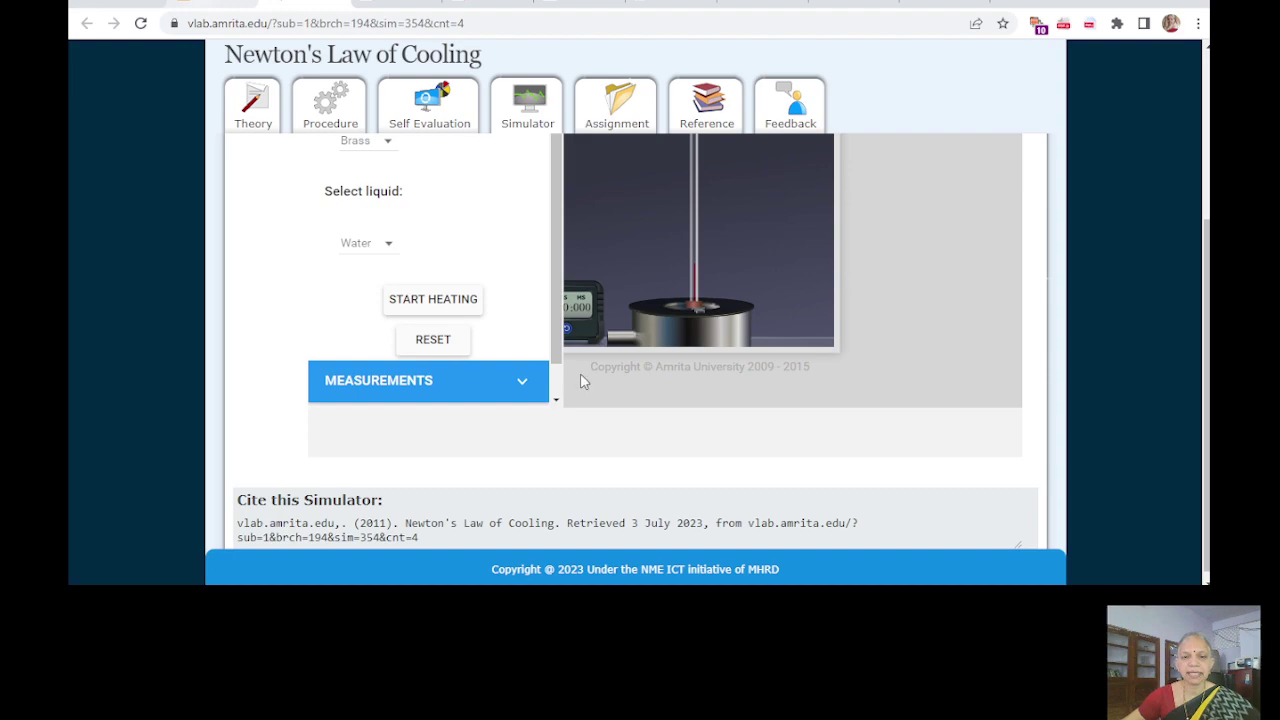
left_click(545, 392)
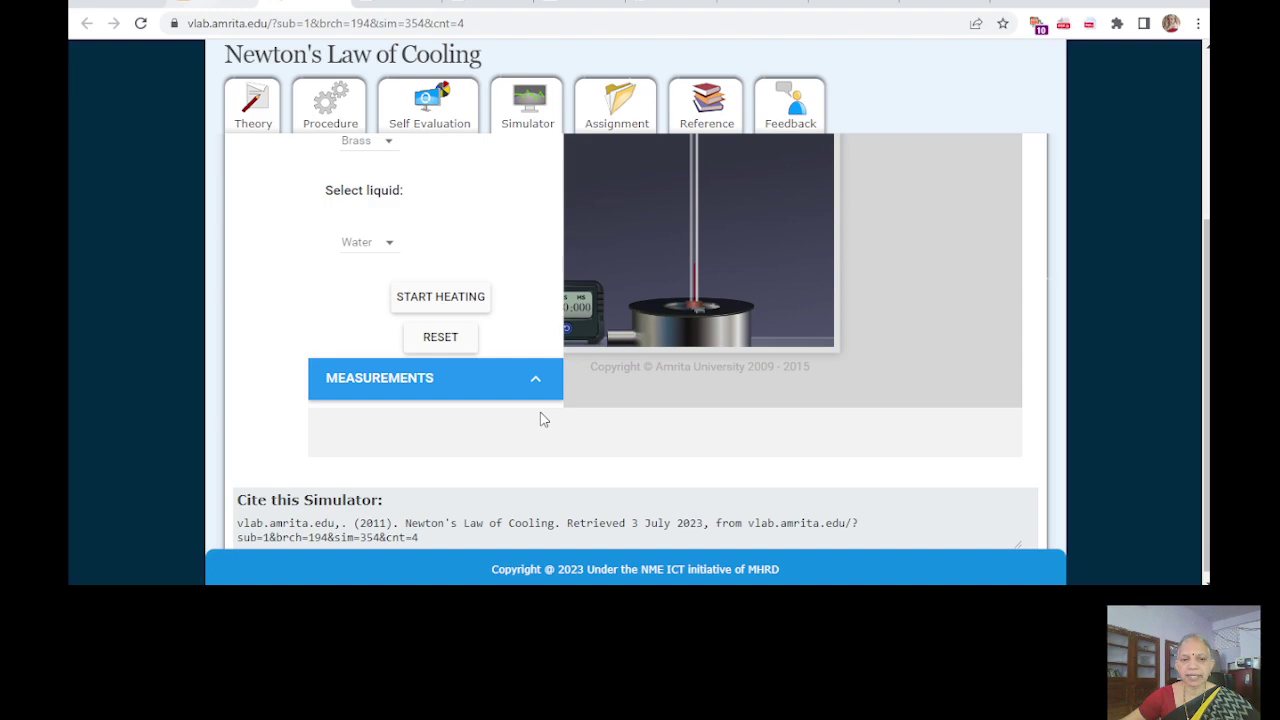
left_click(507, 395)
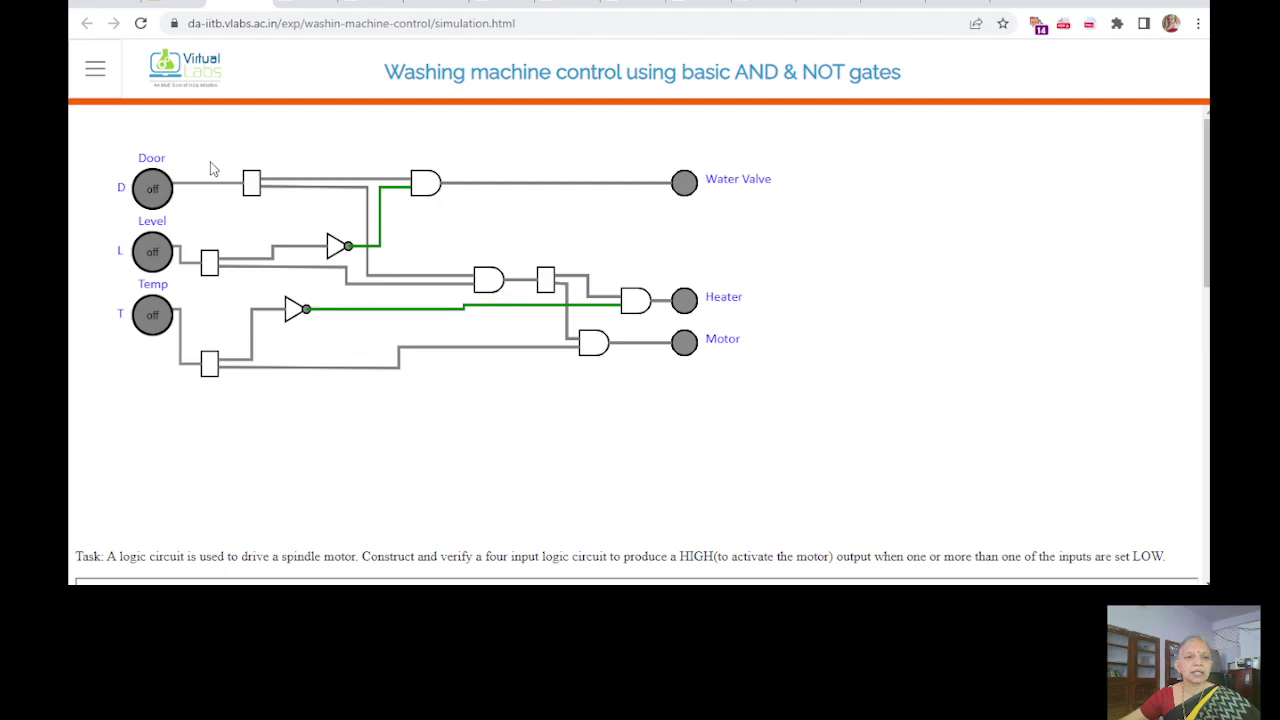
Step: Switch on the Door, Level and Temp inputs so only the Motor output lights
left_click(152, 188)
left_click(152, 314)
left_click(150, 252)
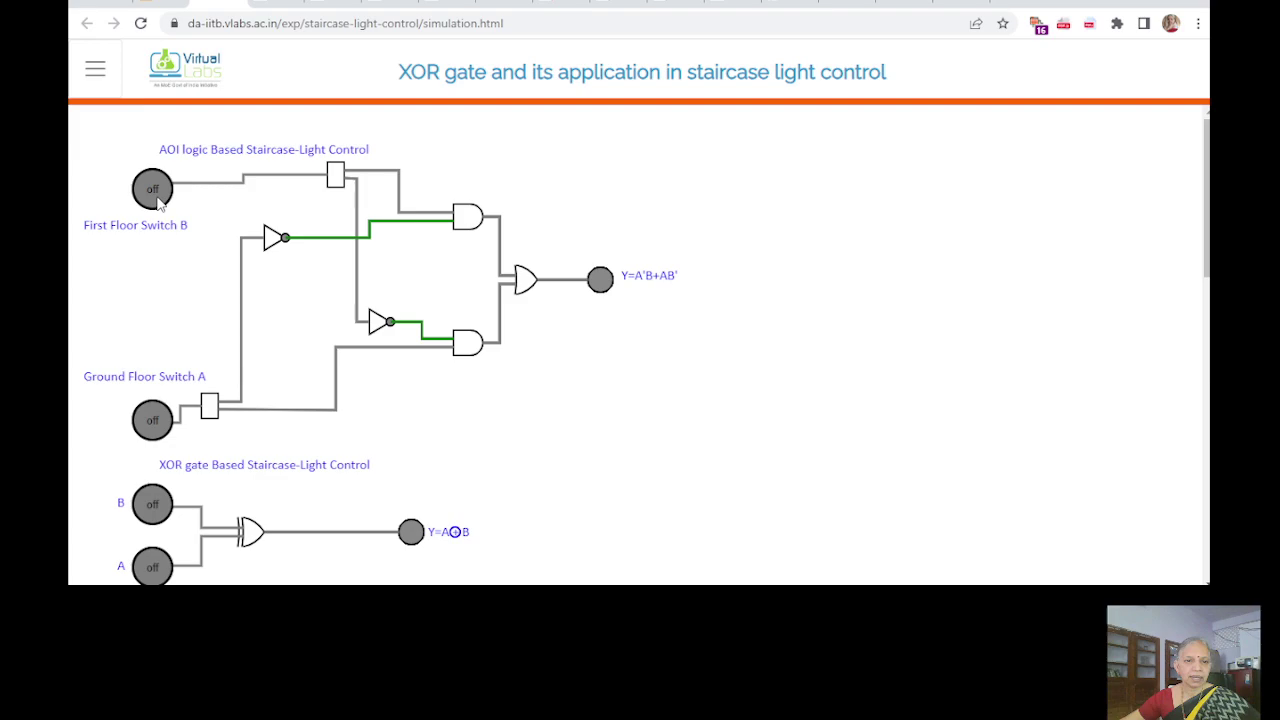
Step: Toggle Ground Floor Switch A, then First Floor Switch B, so output Y=A'B+AB' lights
left_click(152, 420)
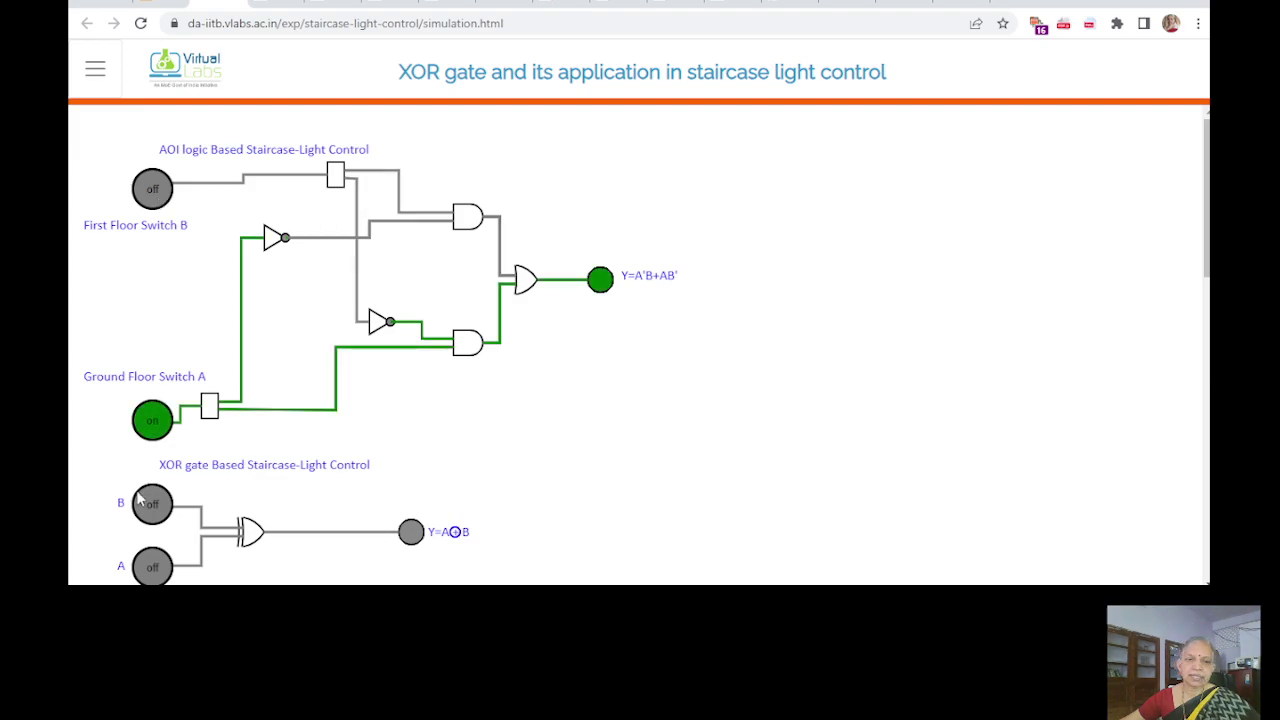
left_click(152, 190)
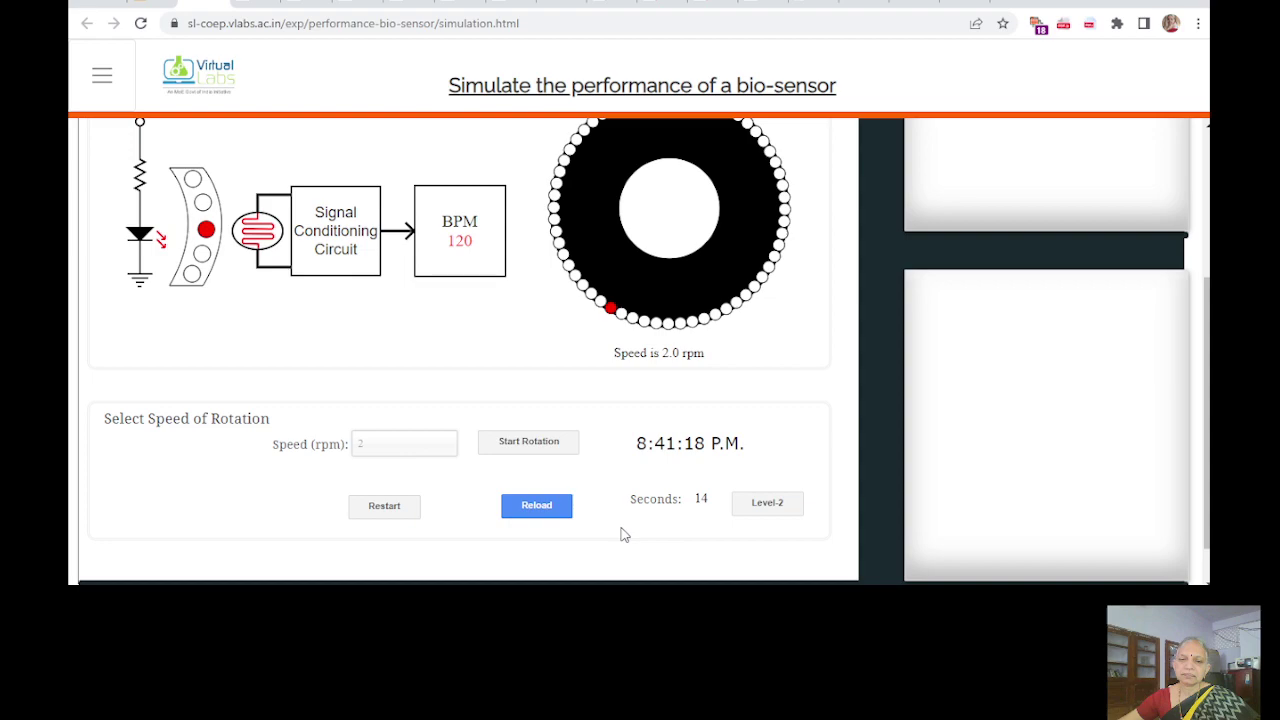
Step: Pick the 2 - 6 Years age group (75–120 BPM range), then advance to Level-3
left_click(473, 442)
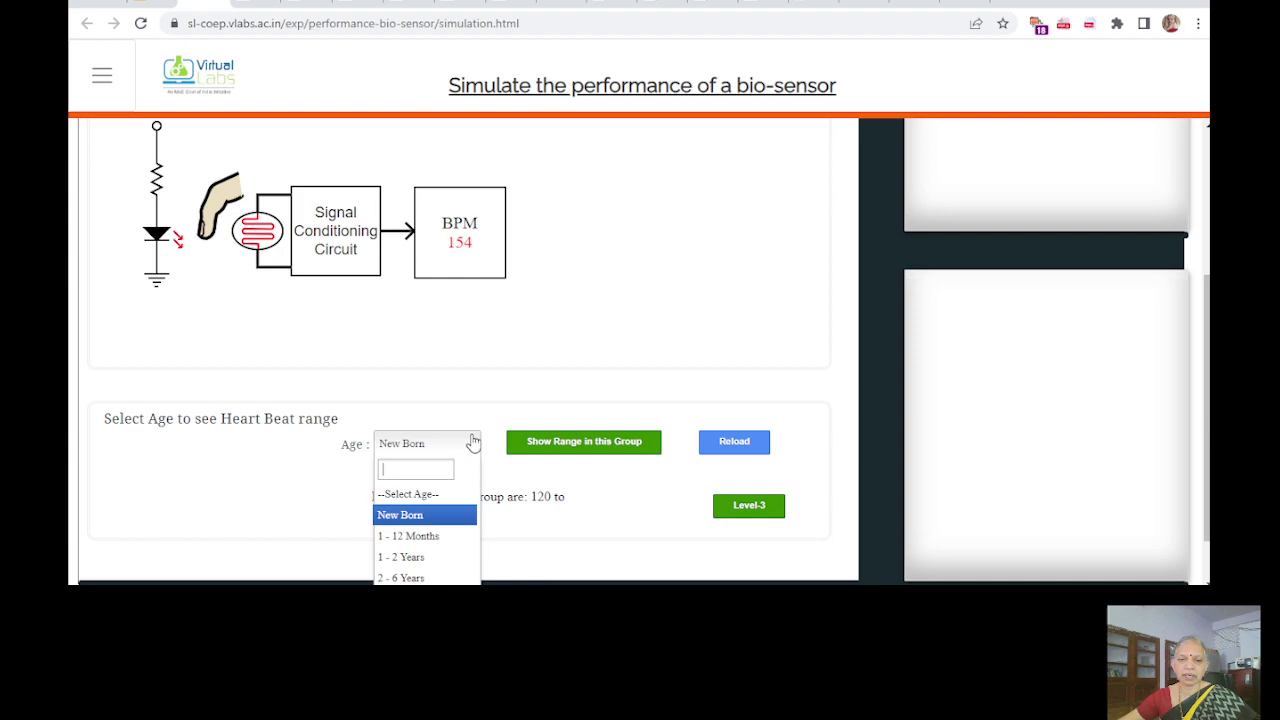
left_click(400, 578)
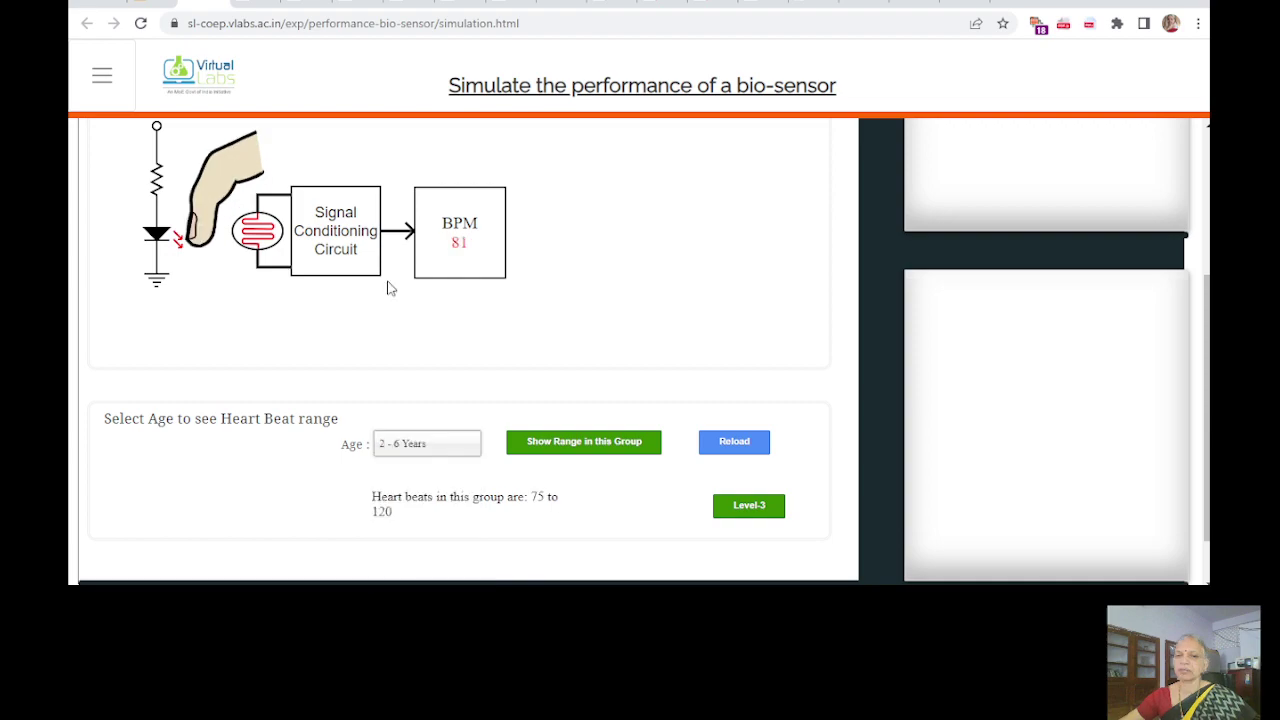
left_click(752, 508)
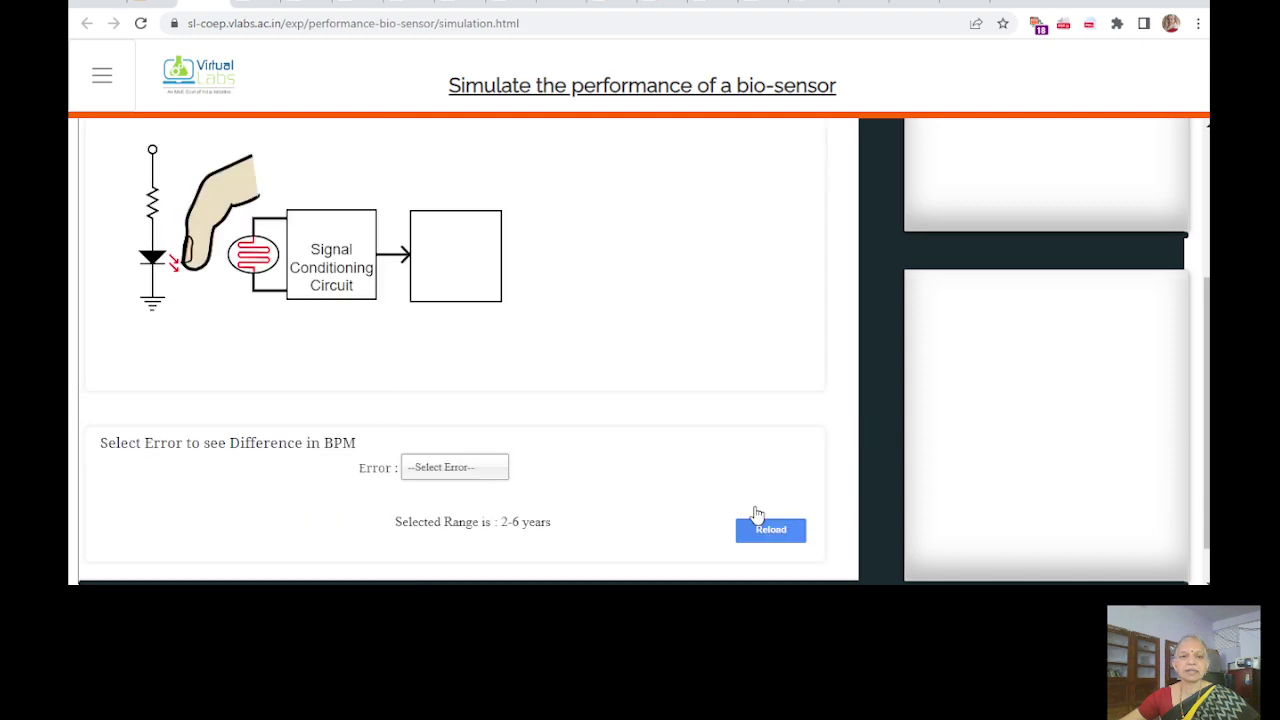
Step: Apply the Effect of Misalignment error, then switch to Effect Of Stray Light
left_click(490, 467)
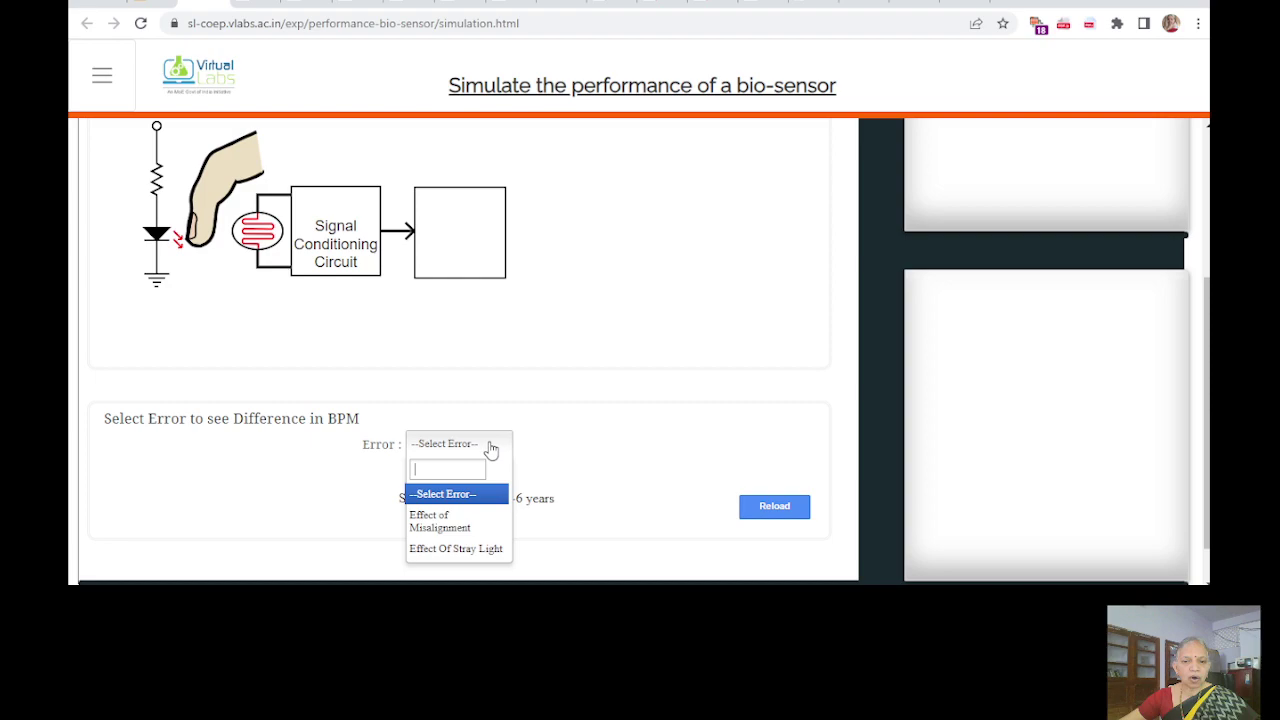
left_click(470, 521)
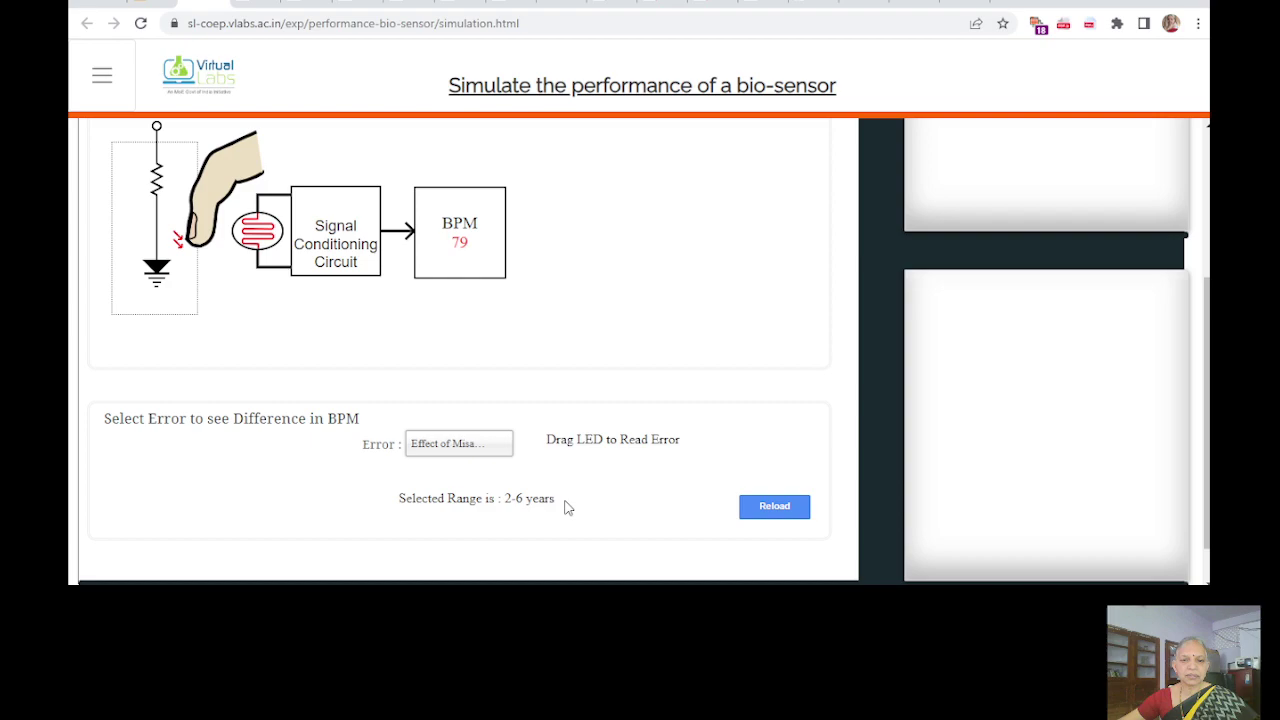
left_click(565, 507)
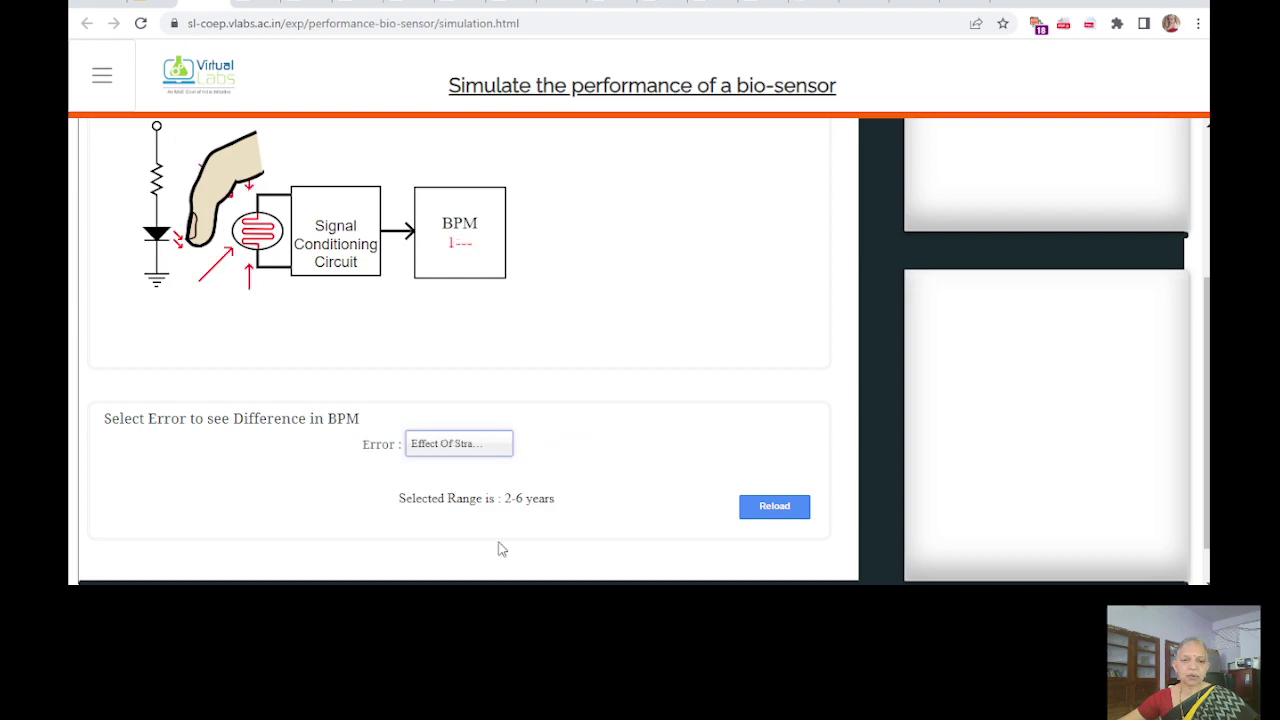